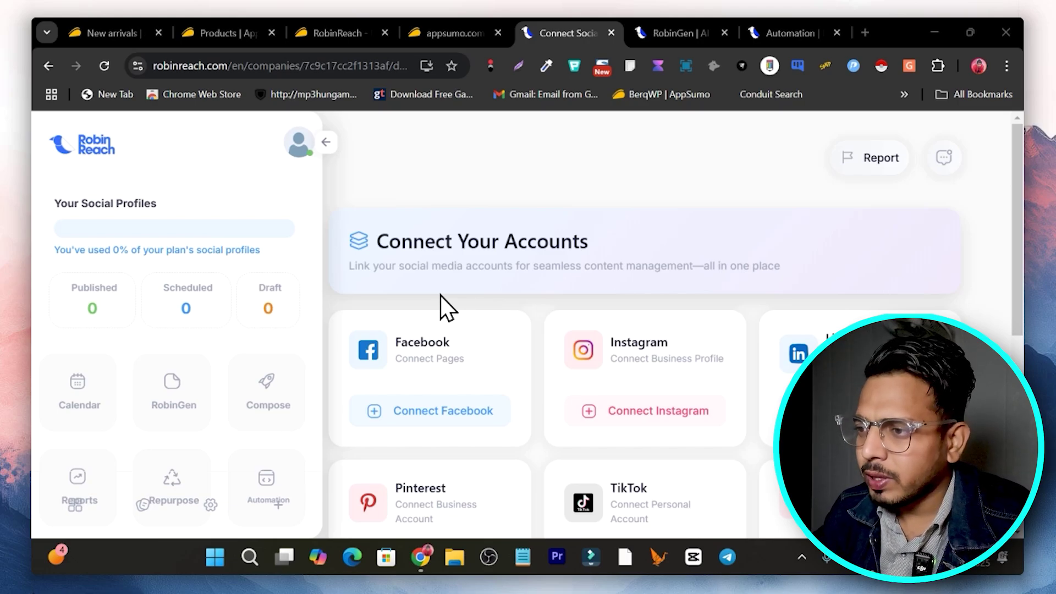
Step: Open RobinGen AI and read its eight content categories, from Social Media Posts to Content Series
scroll(478, 280, "down", 2)
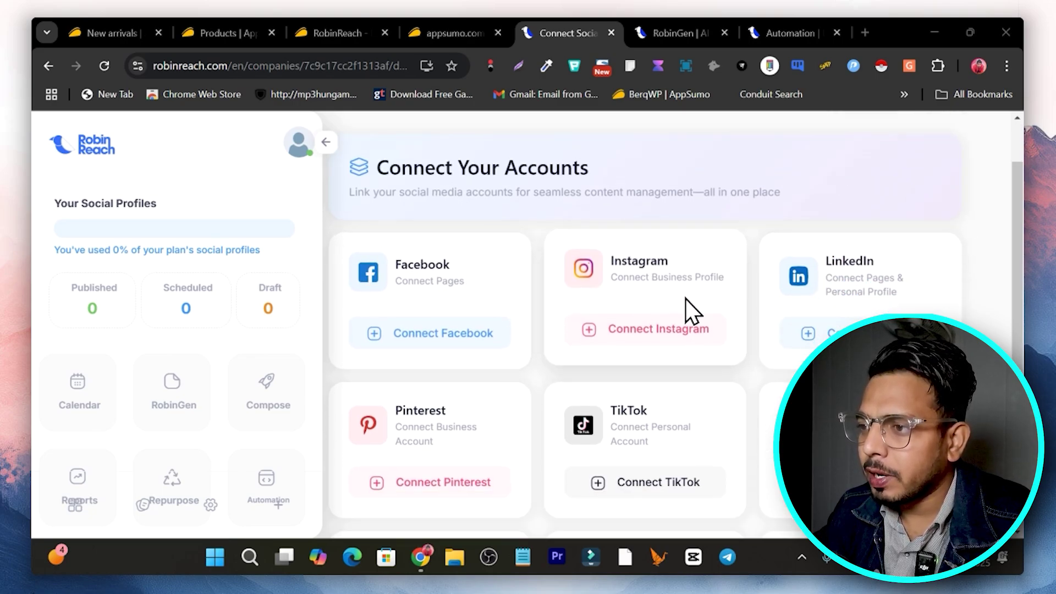
scroll(801, 318, "down", 2)
scroll(450, 311, "down", 1)
scroll(585, 299, "down", 1)
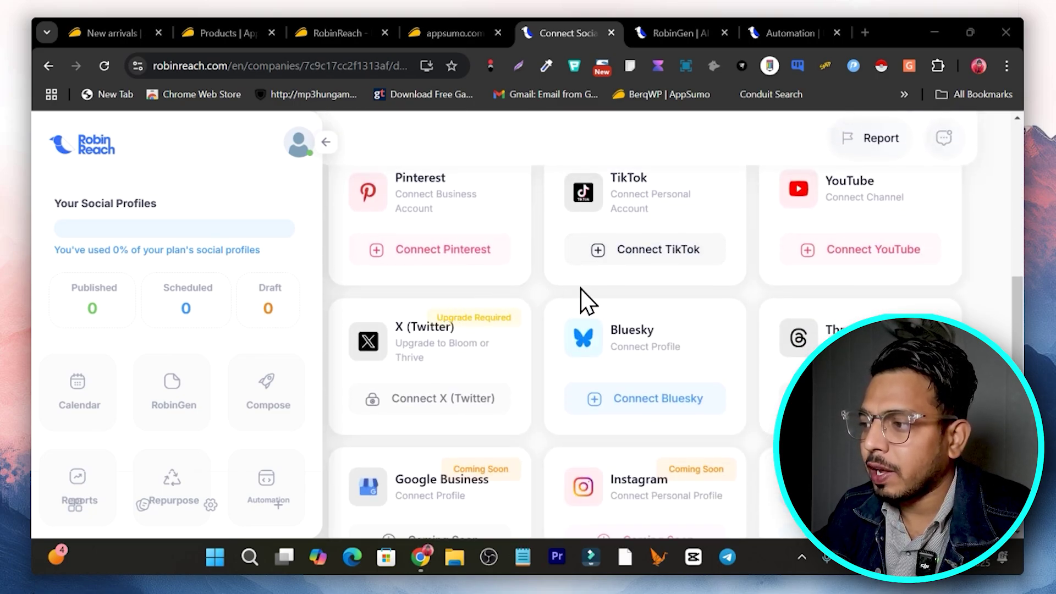
scroll(867, 283, "down", 2)
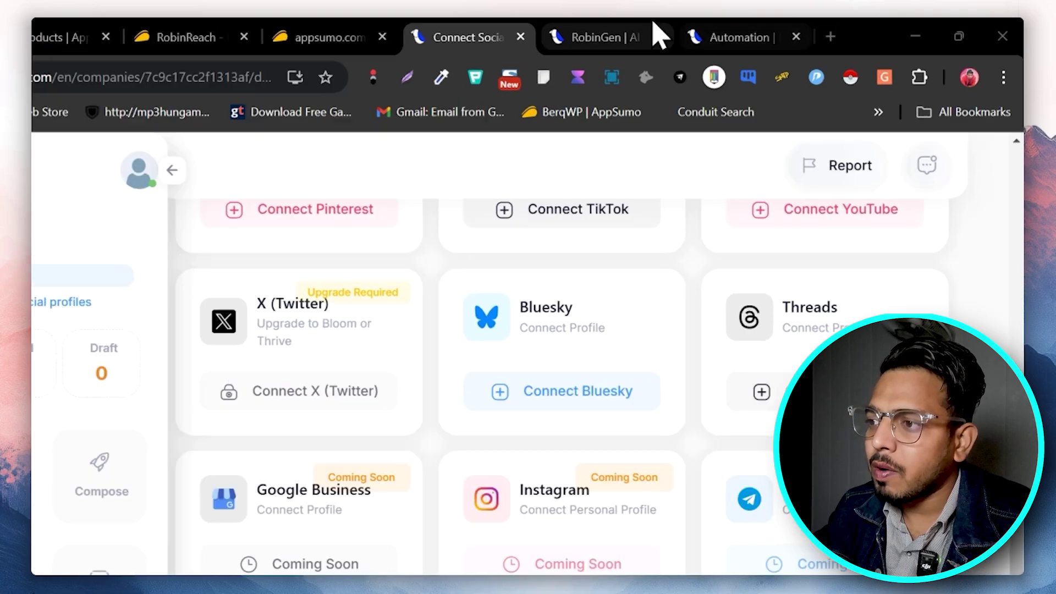
left_click(667, 33)
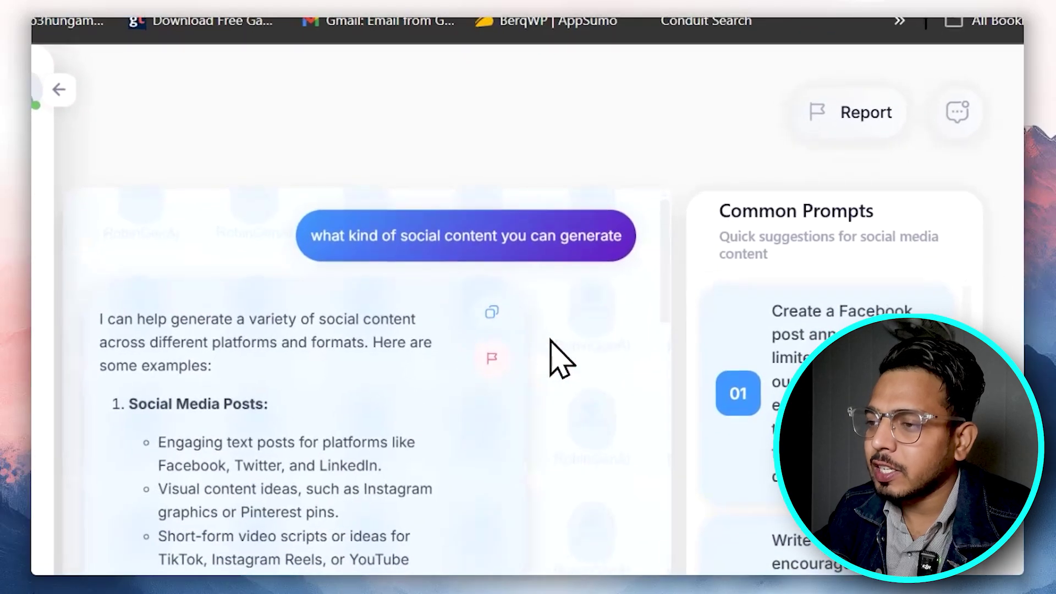
scroll(521, 426, "down", 2)
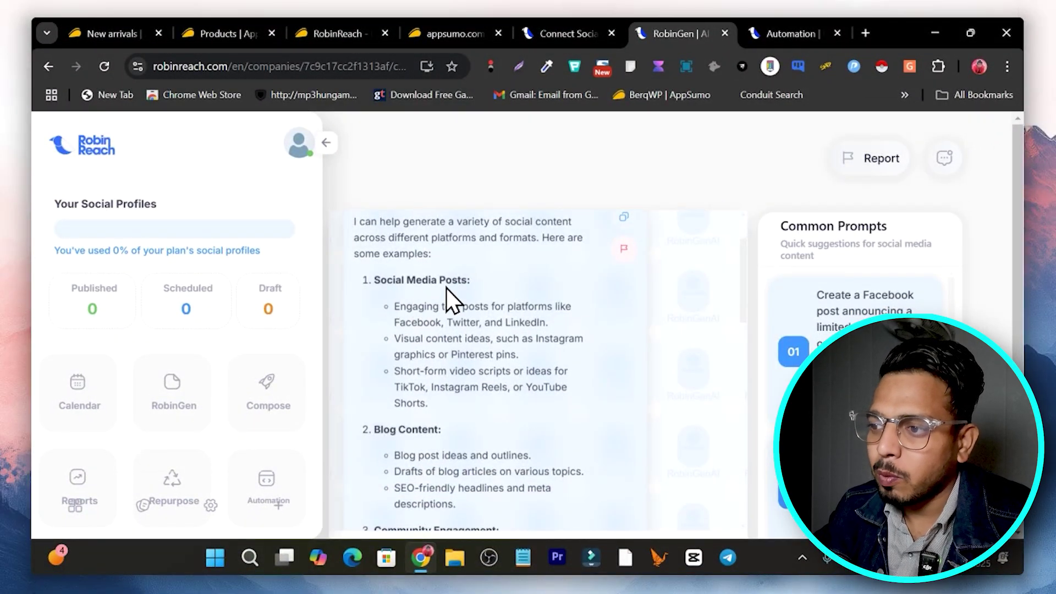
scroll(465, 289, "down", 4)
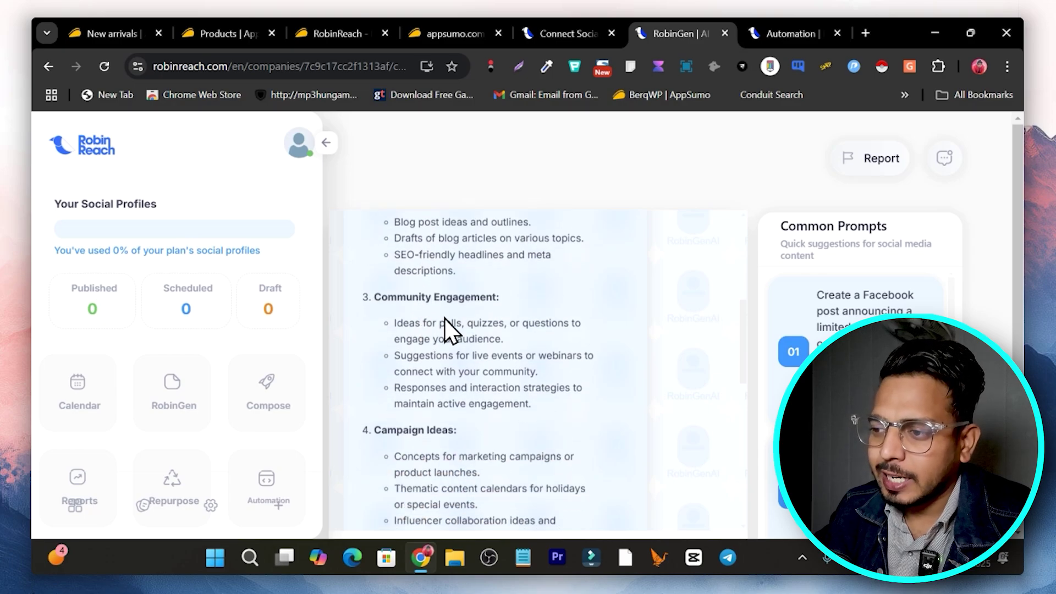
scroll(480, 309, "down", 4)
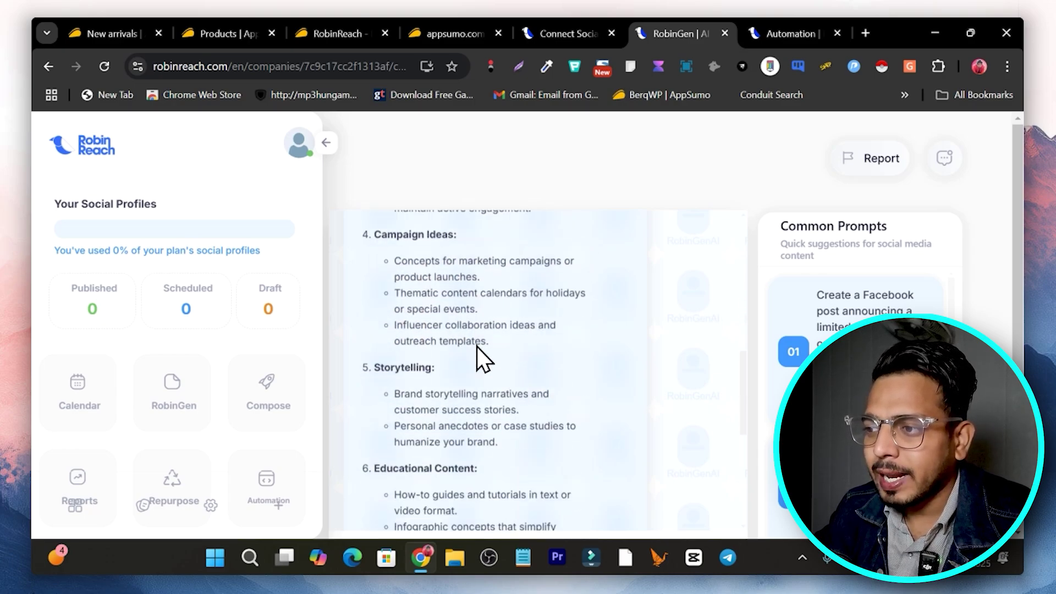
scroll(464, 352, "down", 4)
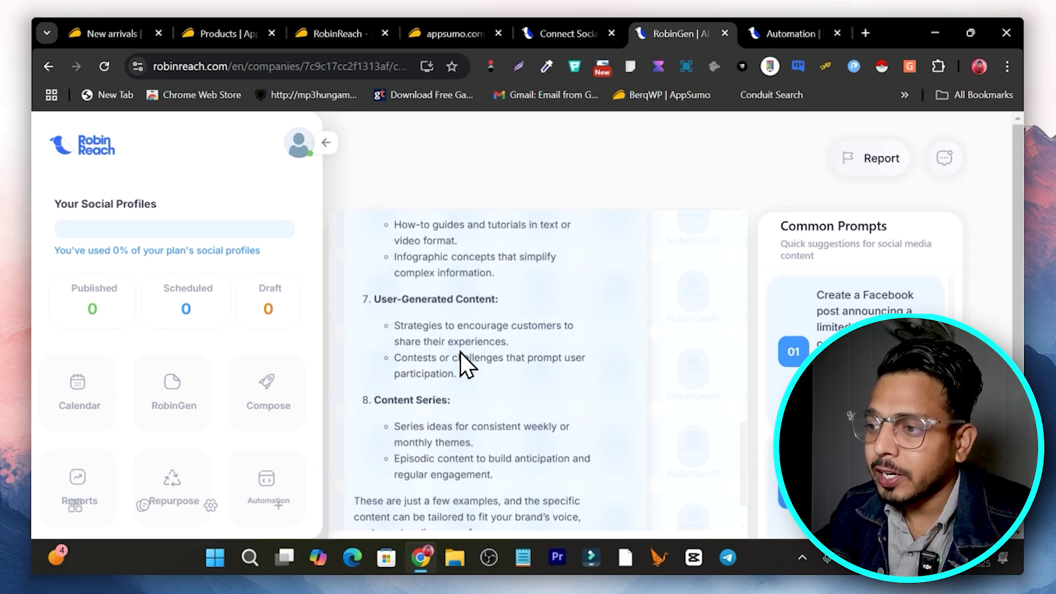
scroll(489, 314, "down", 1)
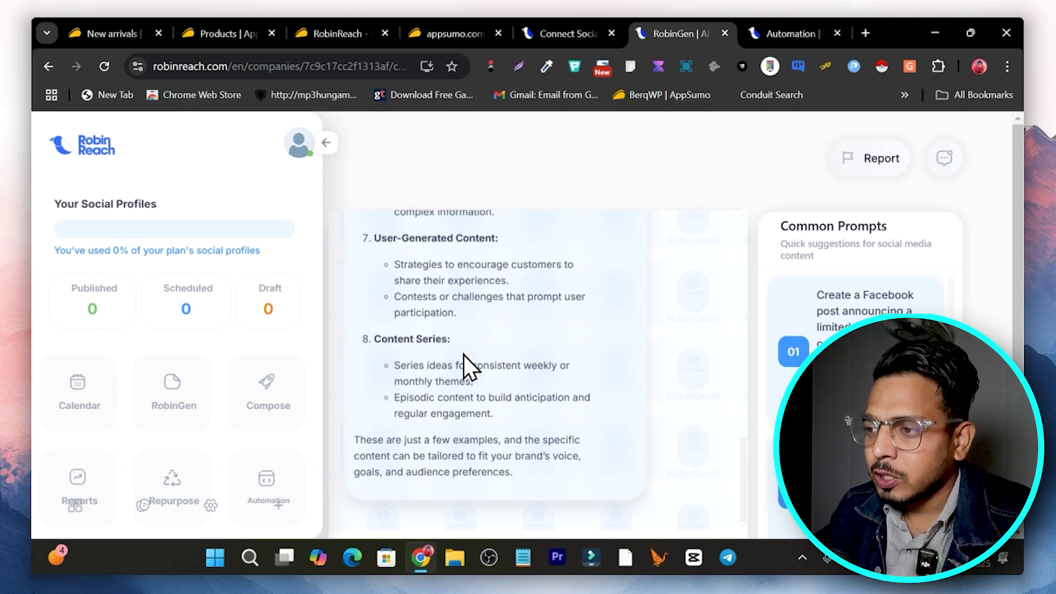
scroll(518, 355, "up", 12)
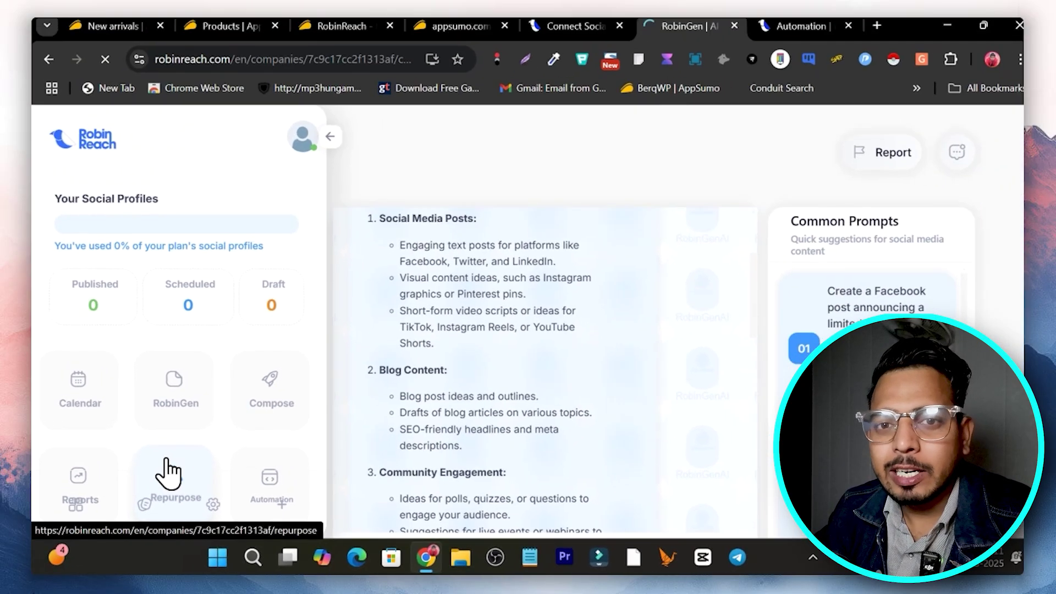
Step: Open the Repurpose page with Tweet to Image, PostWave and Instagram/TikTok connection options
left_click(225, 411)
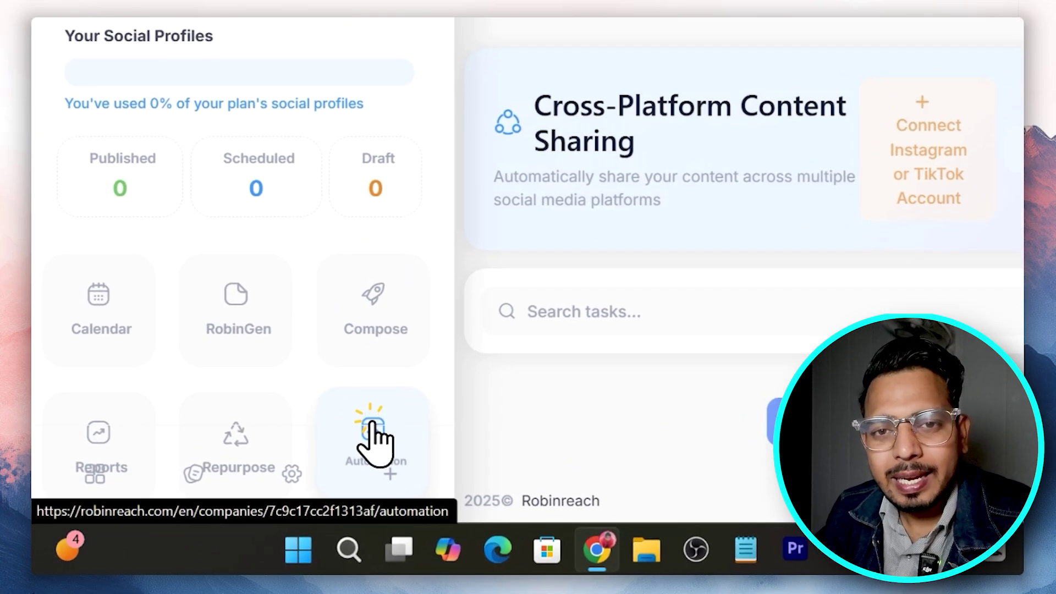
Step: Open the Automation page offering Bulk Upload via CSV and RSS Feed post automation
left_click(373, 428)
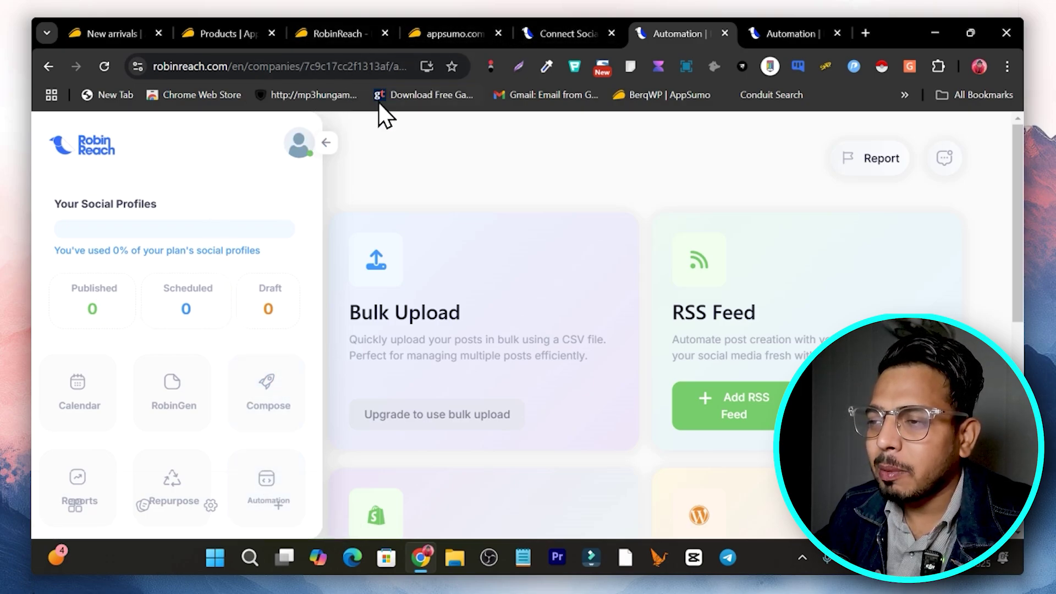
Step: Switch to the AppSumo RobinReach deal page and review the $59 License Tier 1 lifetime offer
left_click(319, 33)
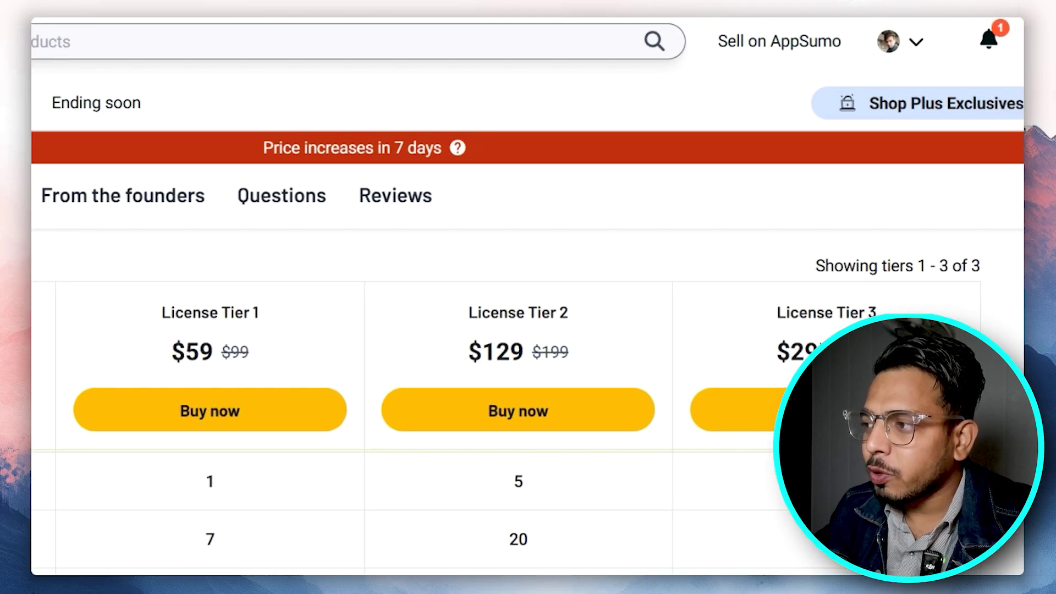
scroll(1015, 319, "up", 10)
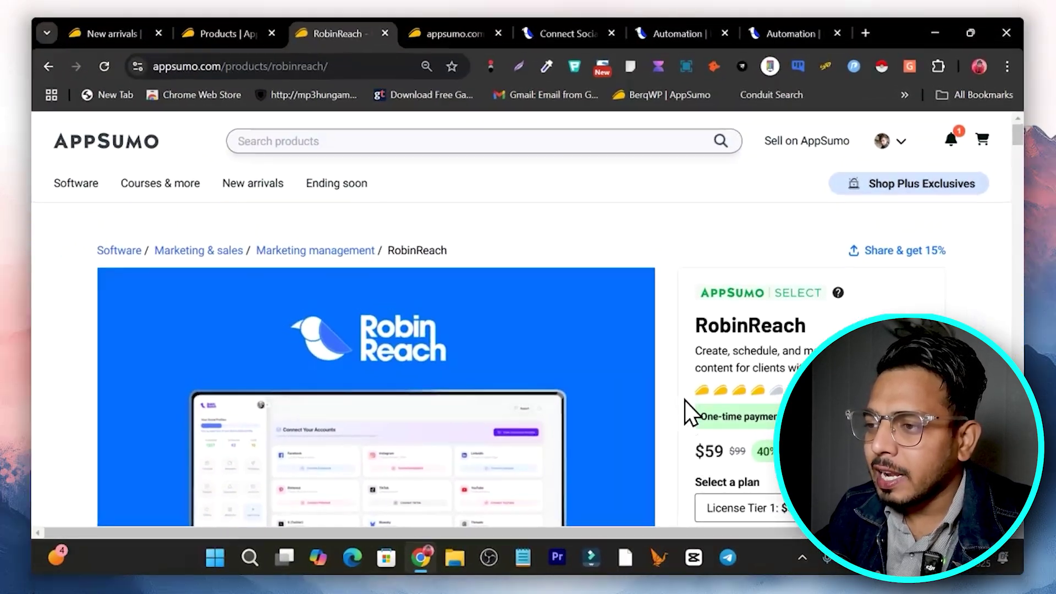
scroll(682, 385, "down", 3)
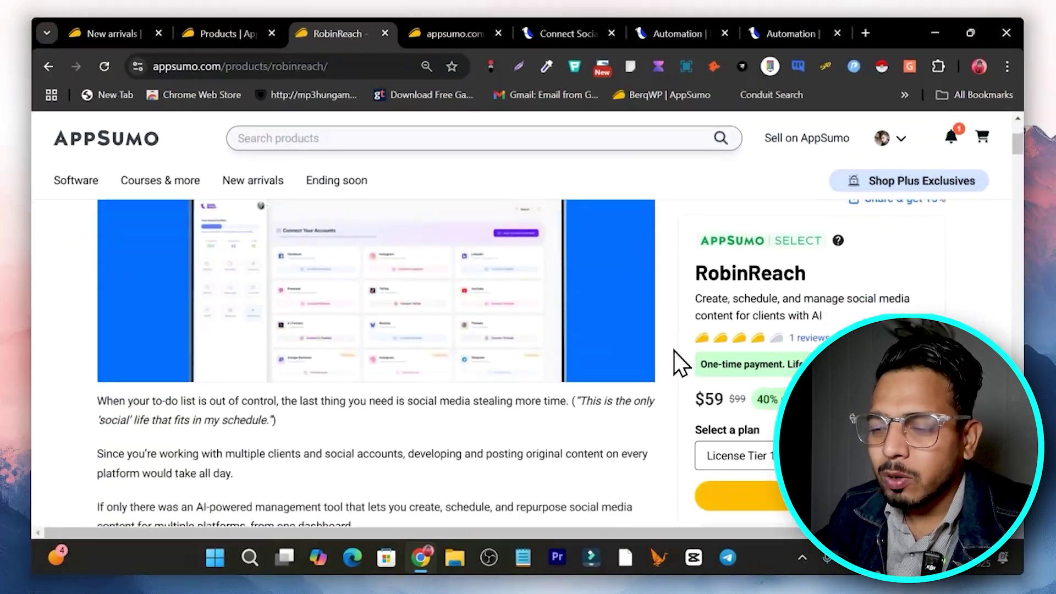
scroll(665, 350, "down", 1)
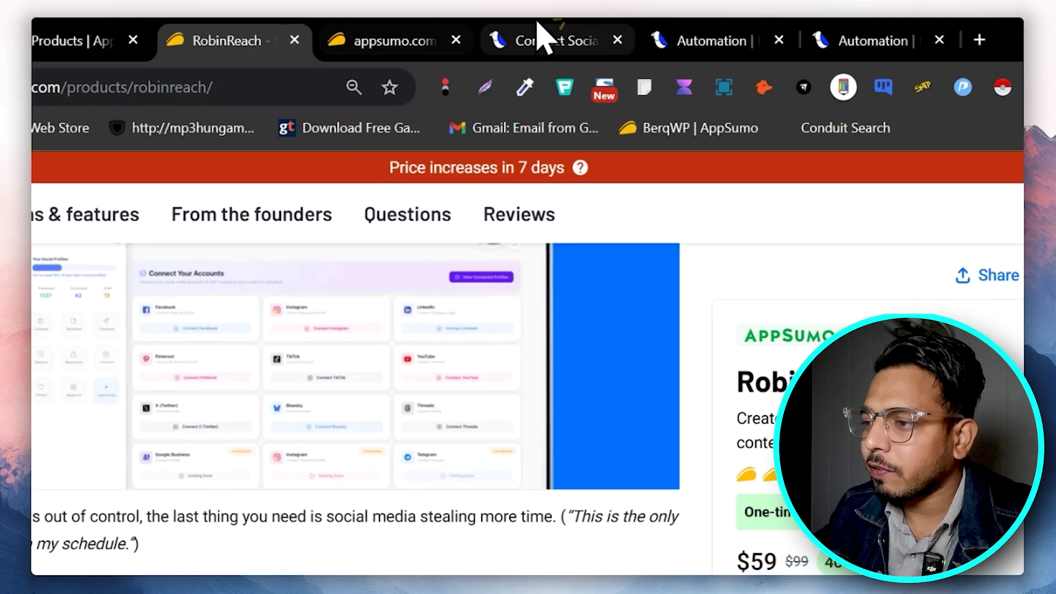
Step: Revisit Connect Your Accounts, then return to the Automation page with Bulk Upload and RSS Feed
left_click(554, 32)
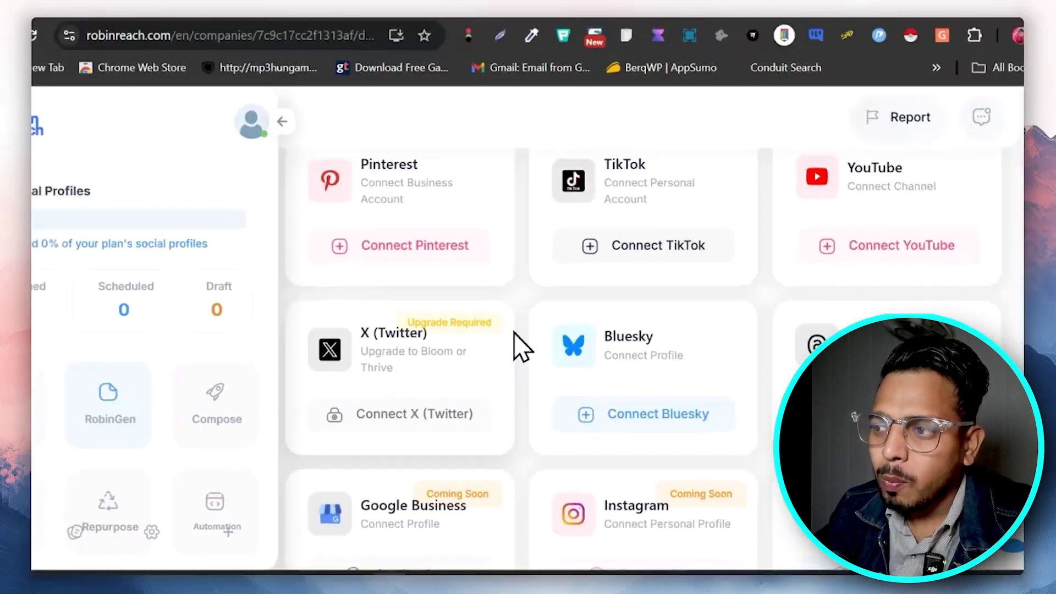
scroll(532, 330, "up", 1)
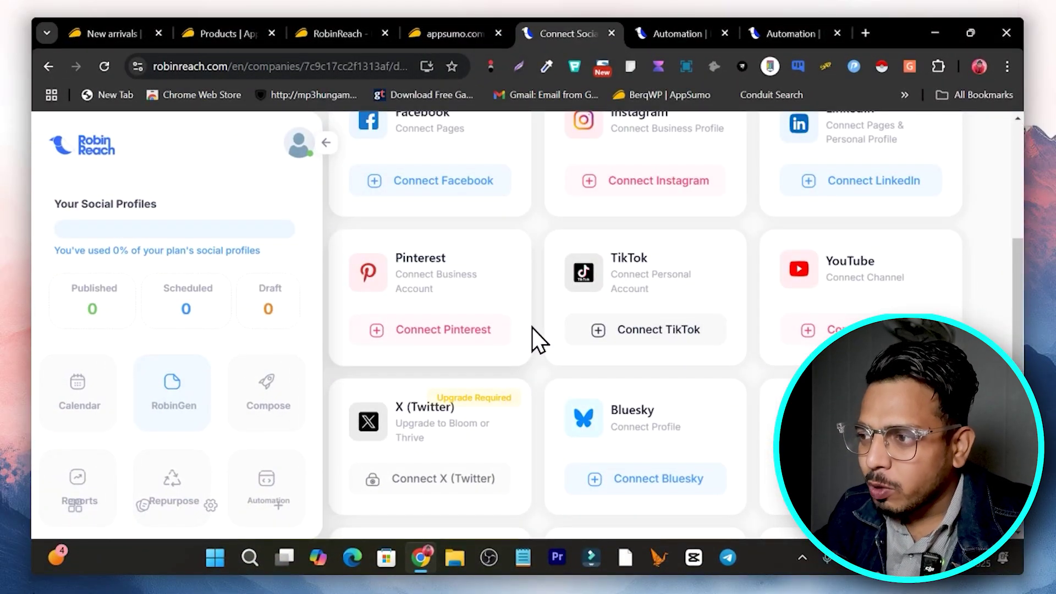
scroll(548, 259, "up", 4)
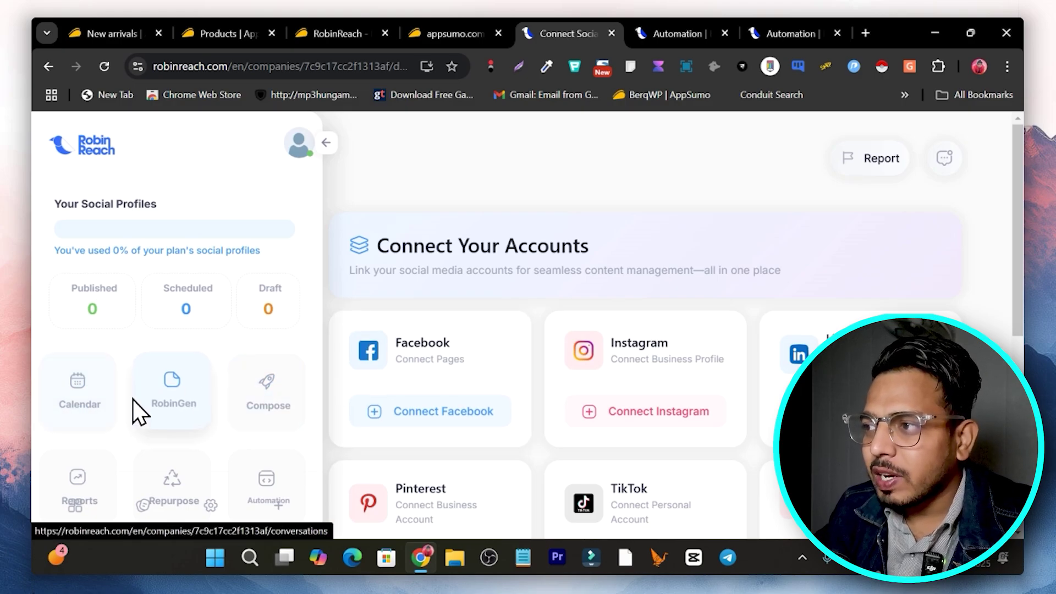
left_click(667, 31)
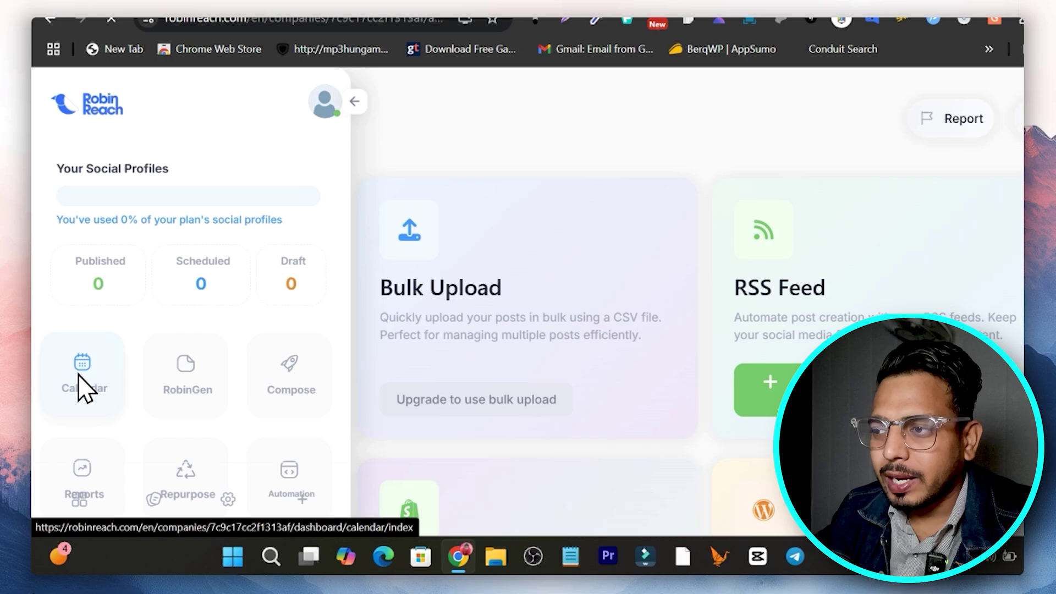
Step: Open the Content Calendar showing the empty March 2025 month view and post counters
left_click(98, 314)
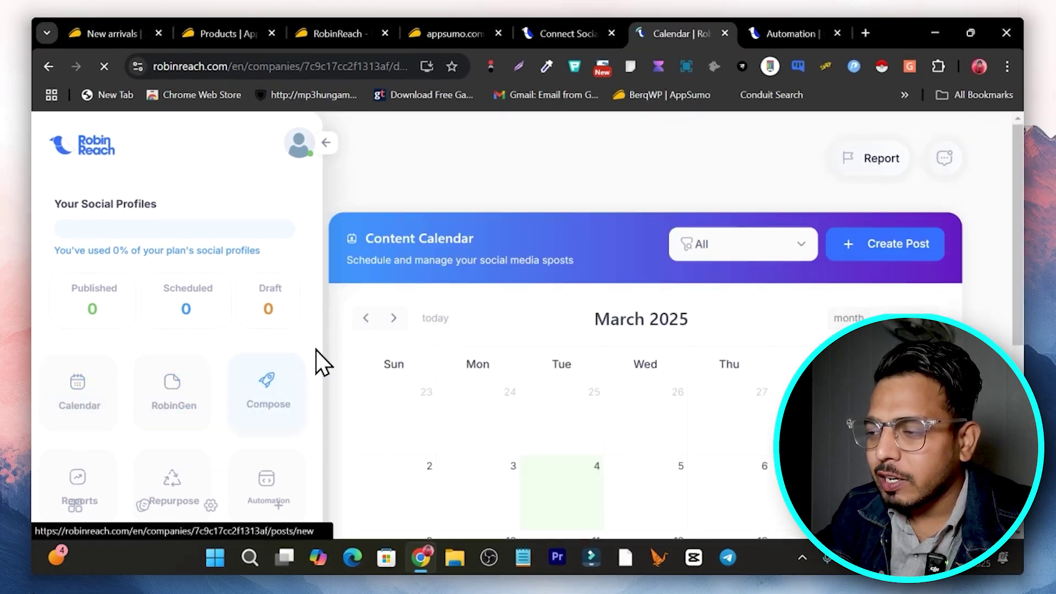
scroll(682, 290, "down", 3)
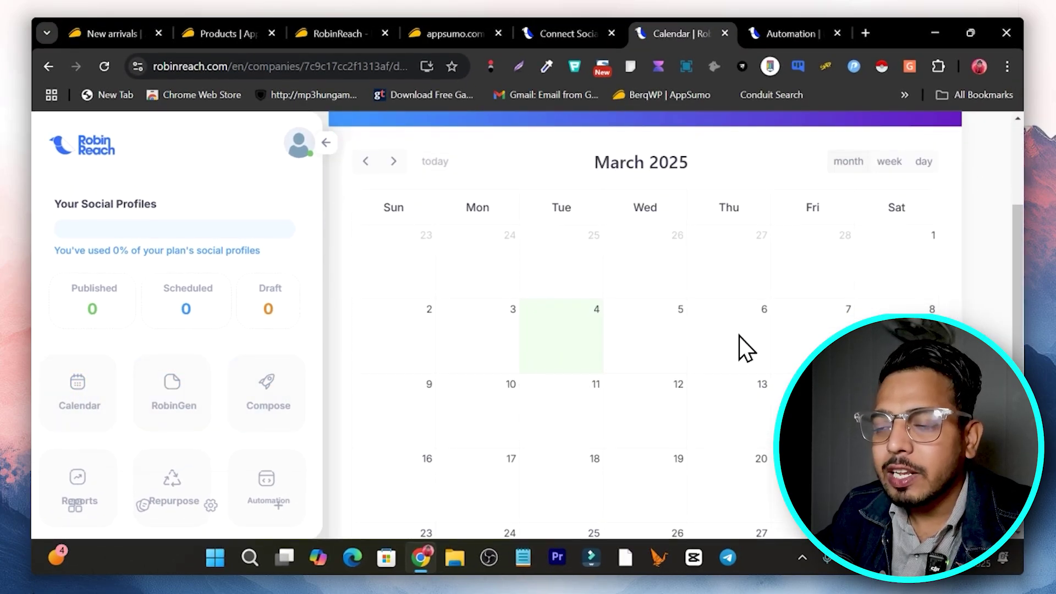
scroll(585, 401, "up", 4)
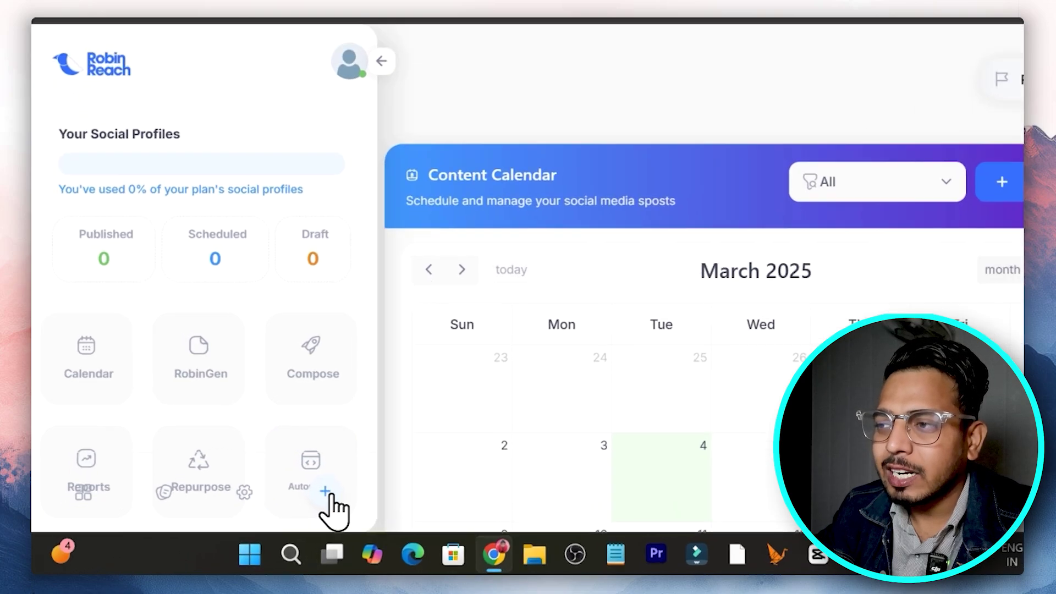
Step: Start connecting a LinkedIn account, submit its sign-in, then bring the AppSumo deal page forward
left_click(326, 491)
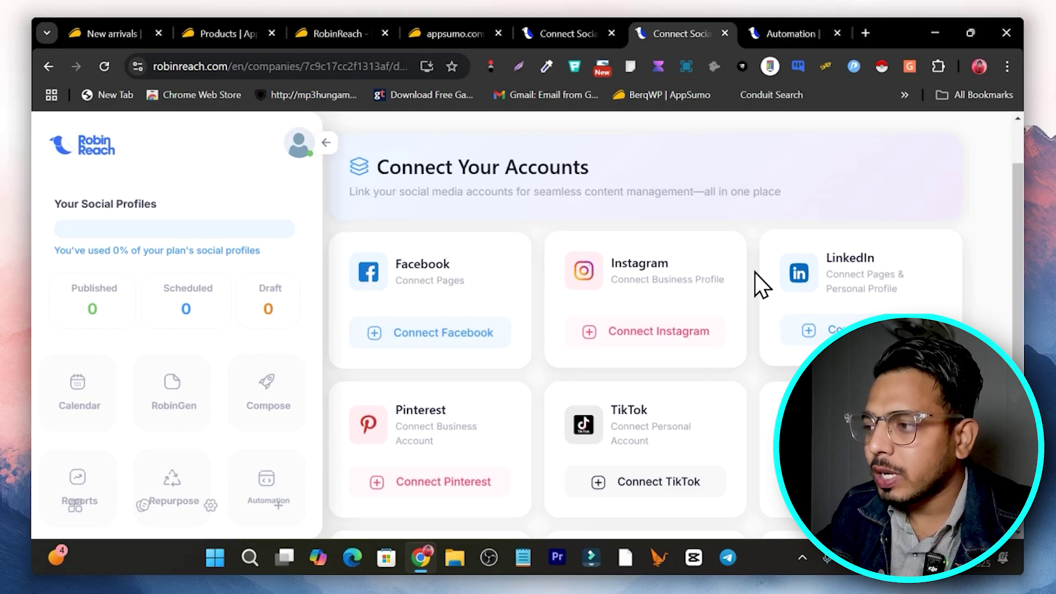
scroll(754, 297, "down", 3)
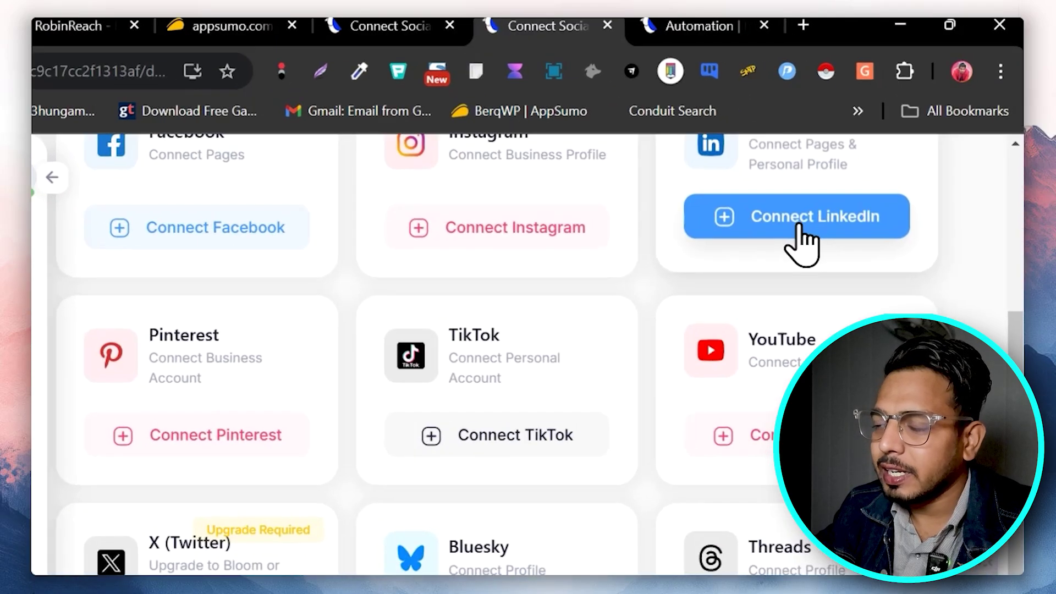
left_click(856, 184)
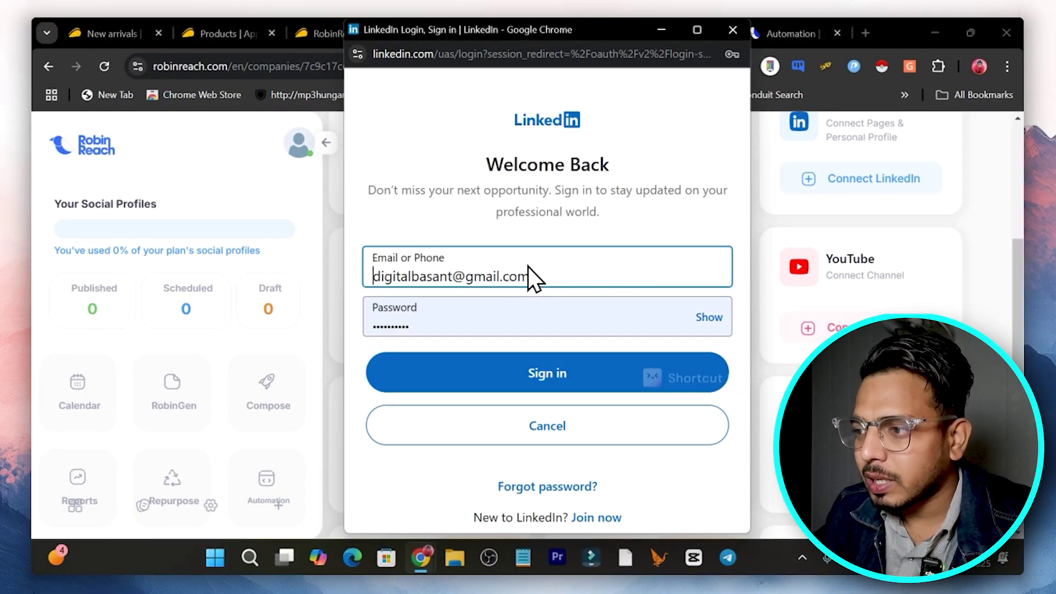
left_click(560, 375)
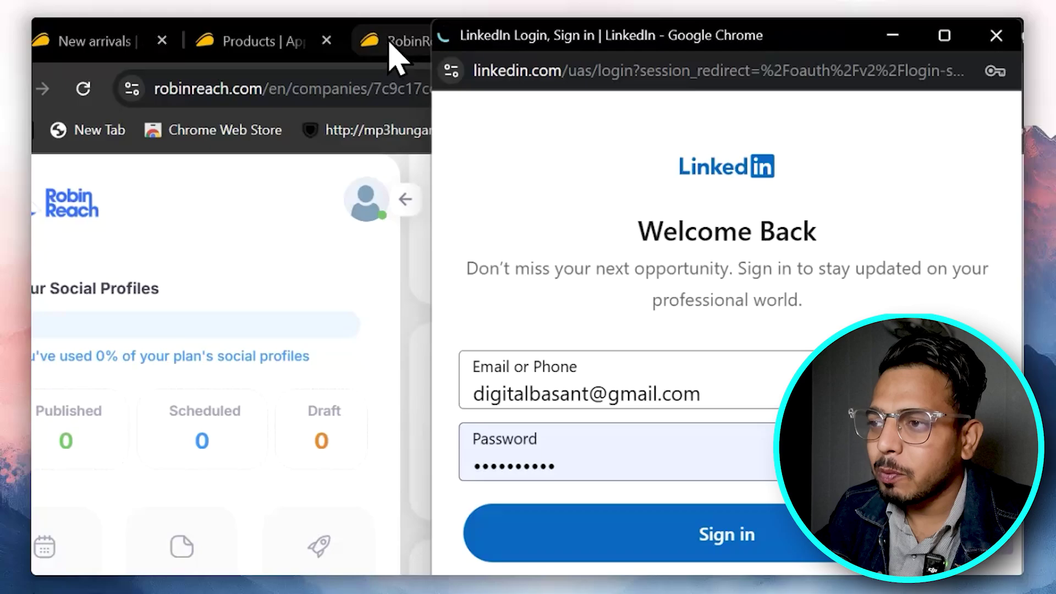
left_click(391, 44)
Step: Jump to the Plans & features table and highlight Tier 1's limit of 7 social profiles
scroll(377, 295, "down", 1)
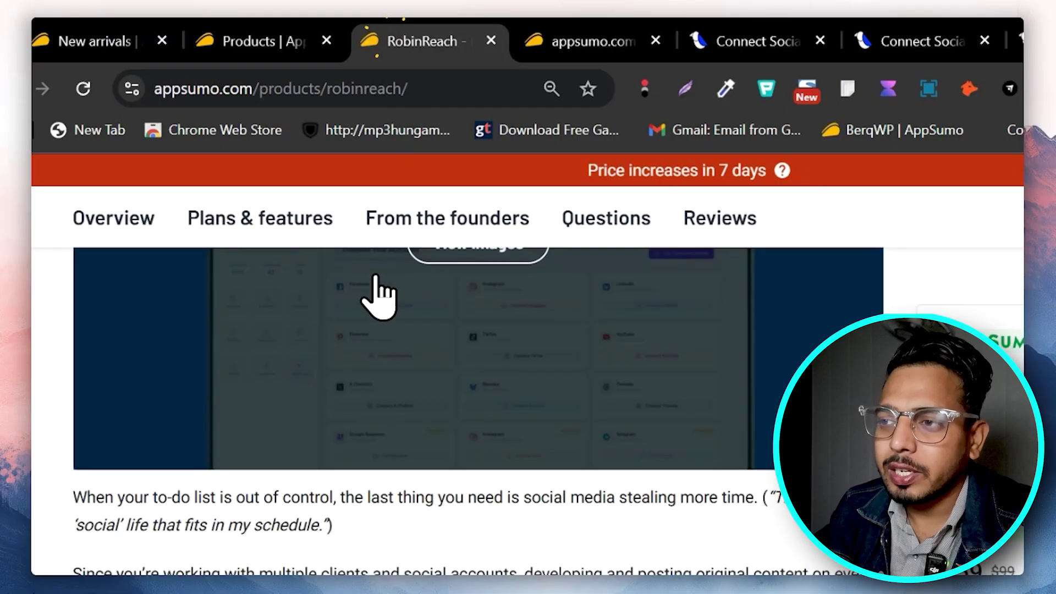
left_click(242, 222)
scroll(424, 366, "up", 3)
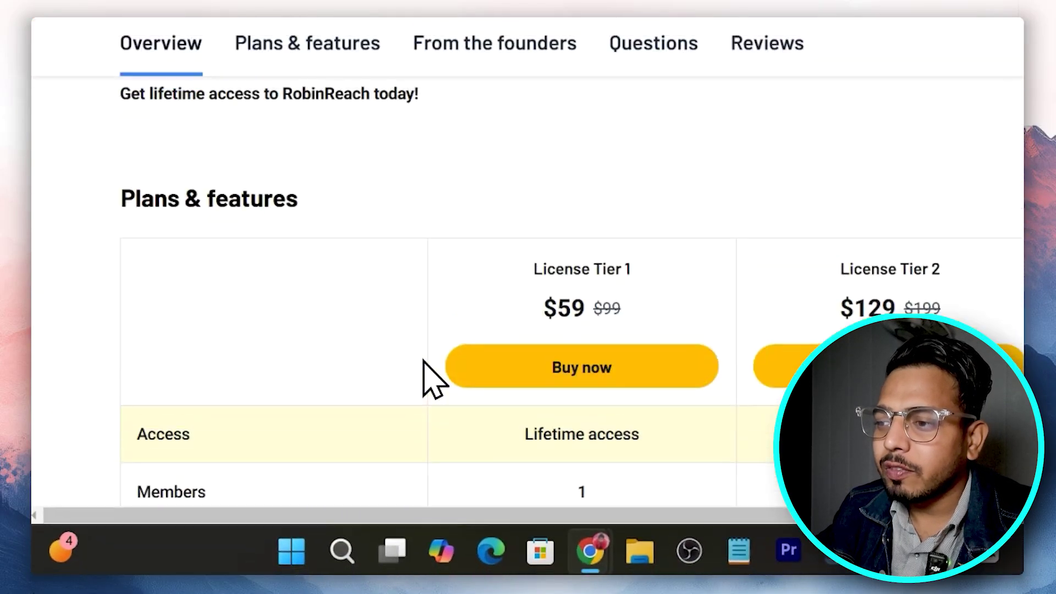
scroll(584, 359, "down", 4)
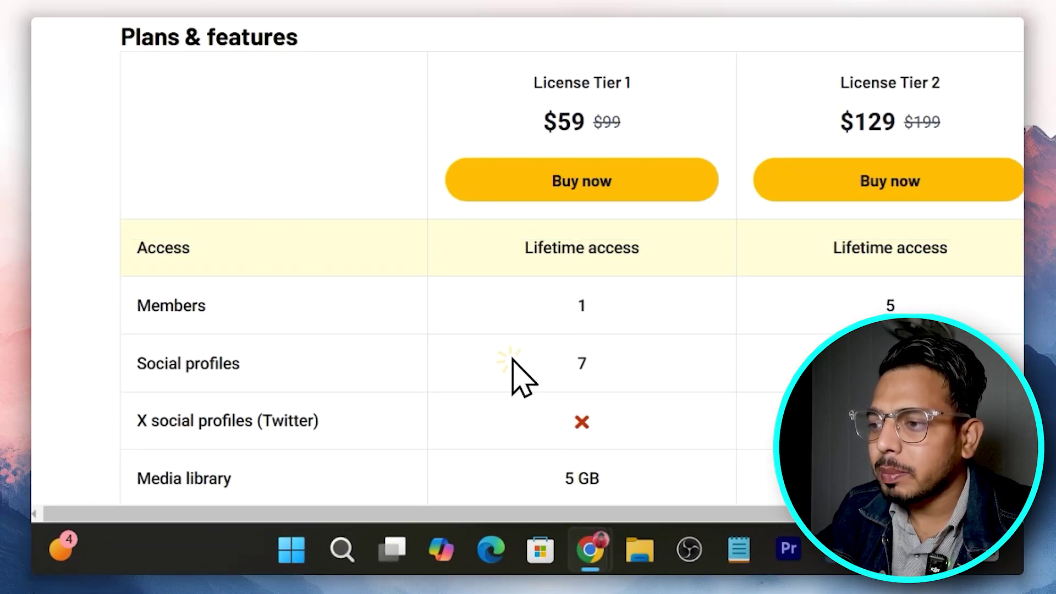
left_click_drag(509, 361, 581, 358)
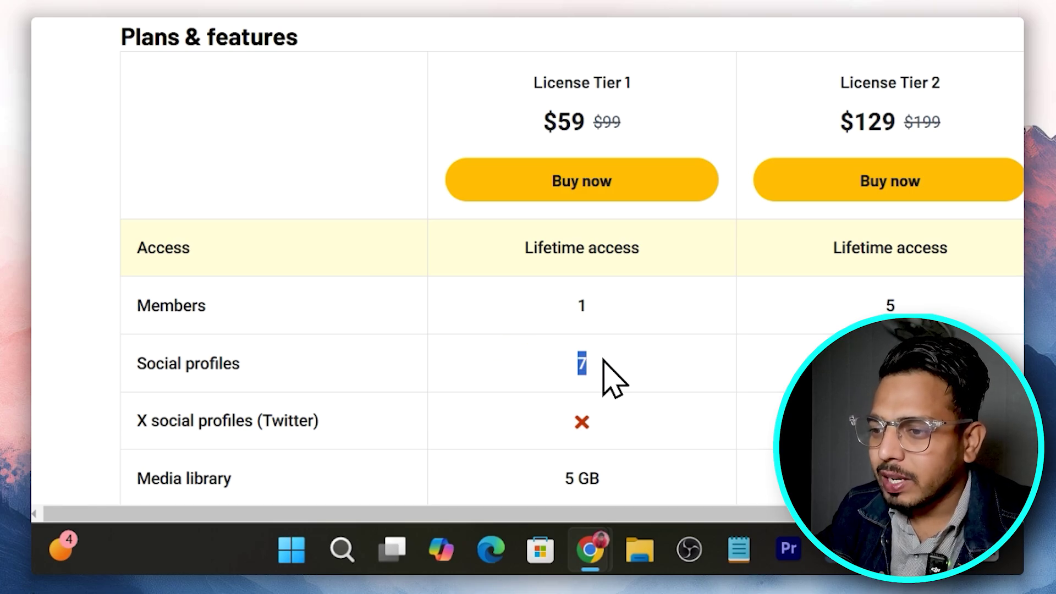
scroll(604, 363, "down", 6)
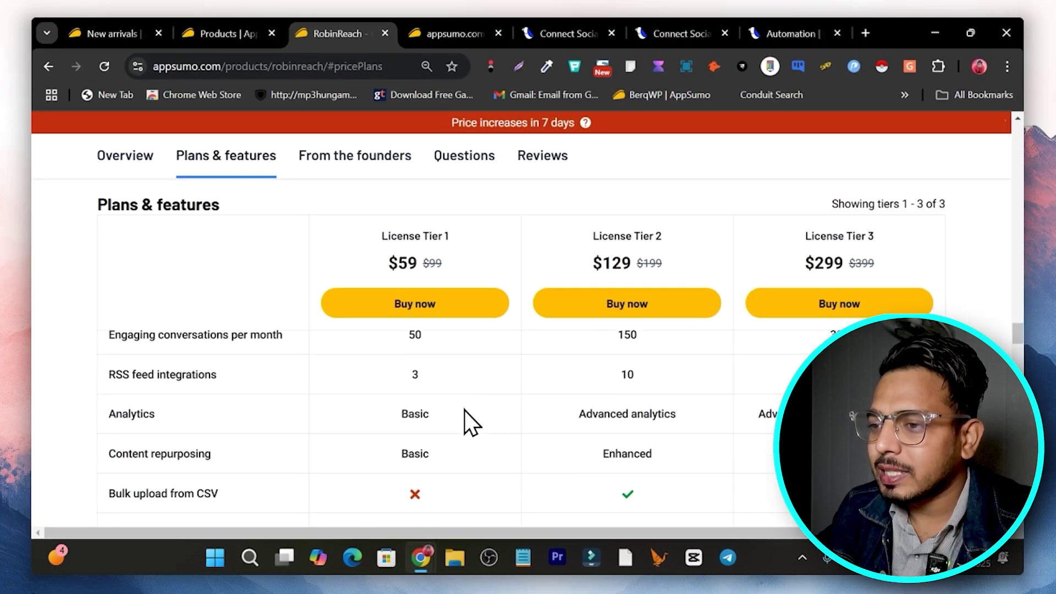
scroll(455, 432, "up", 5)
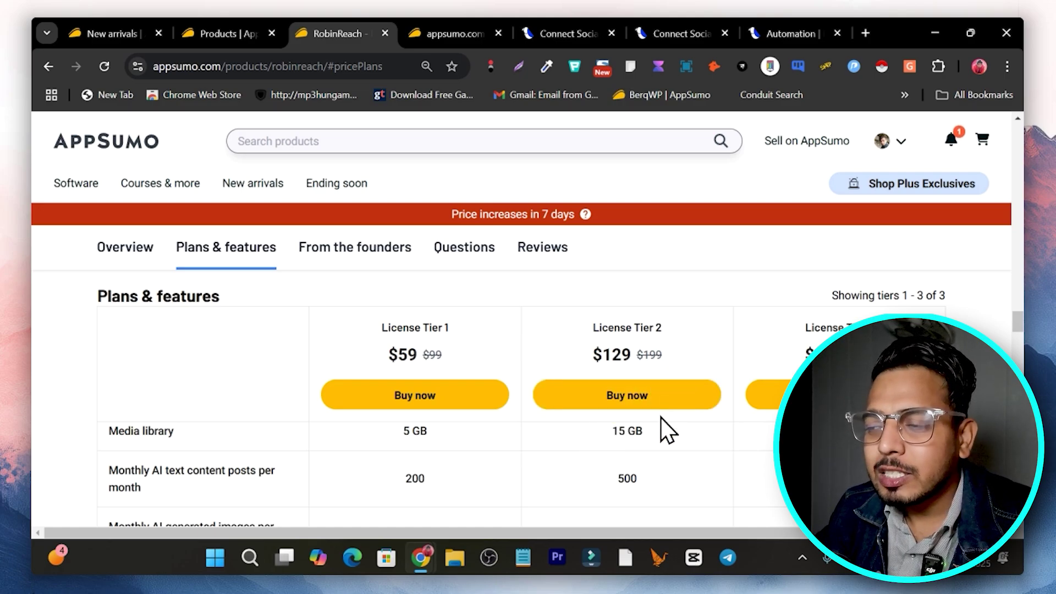
Step: Scroll through the deal's Overview, then return to the RobinReach Connect Your Accounts tab
scroll(645, 458, "up", 3)
scroll(615, 404, "up", 5)
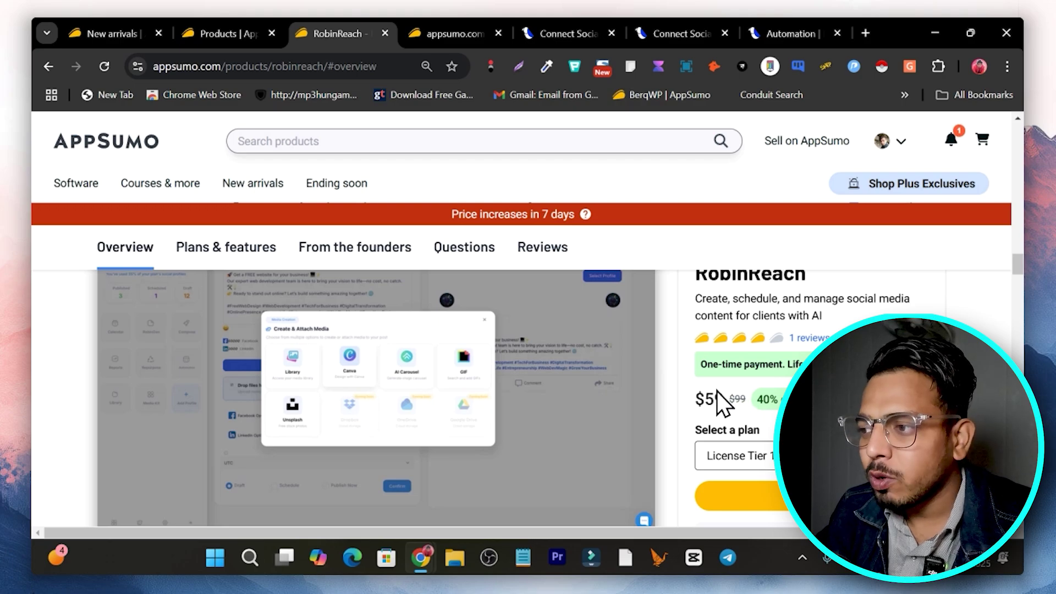
scroll(715, 392, "down", 3)
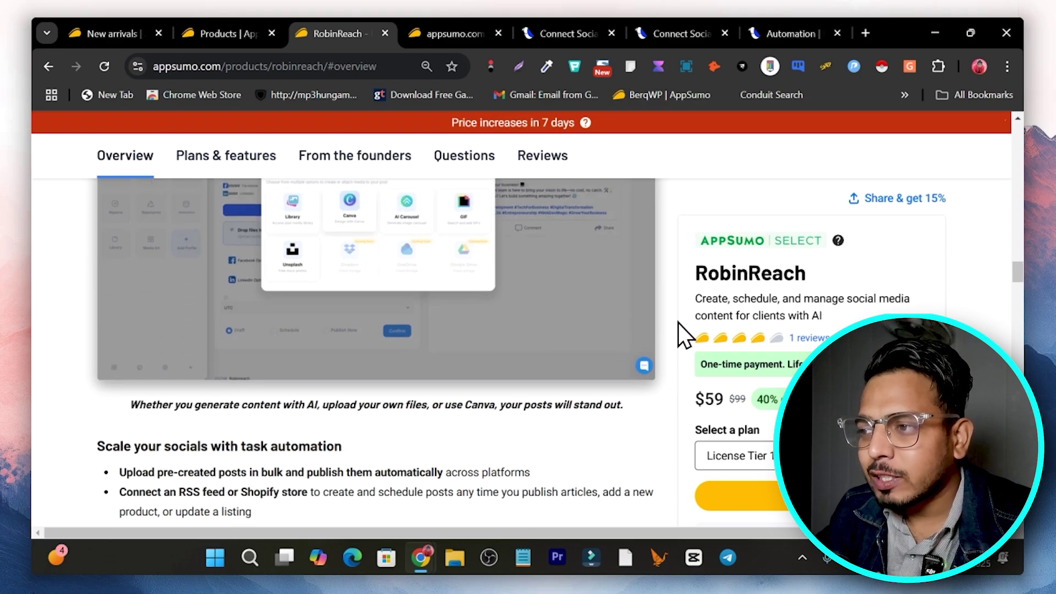
scroll(678, 323, "up", 5)
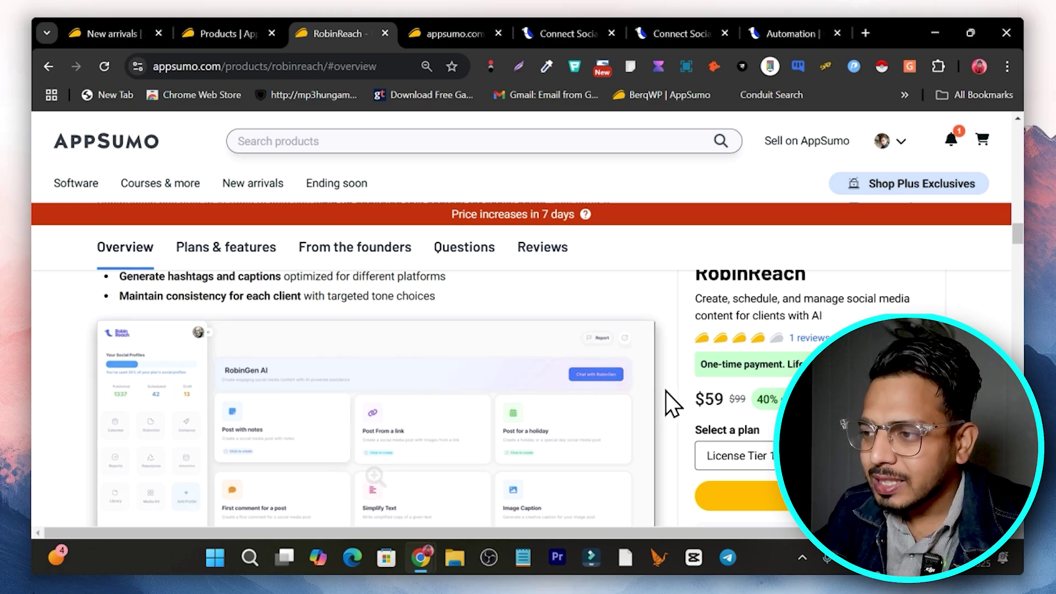
scroll(604, 359, "down", 10)
scroll(602, 354, "up", 3)
scroll(630, 348, "up", 3)
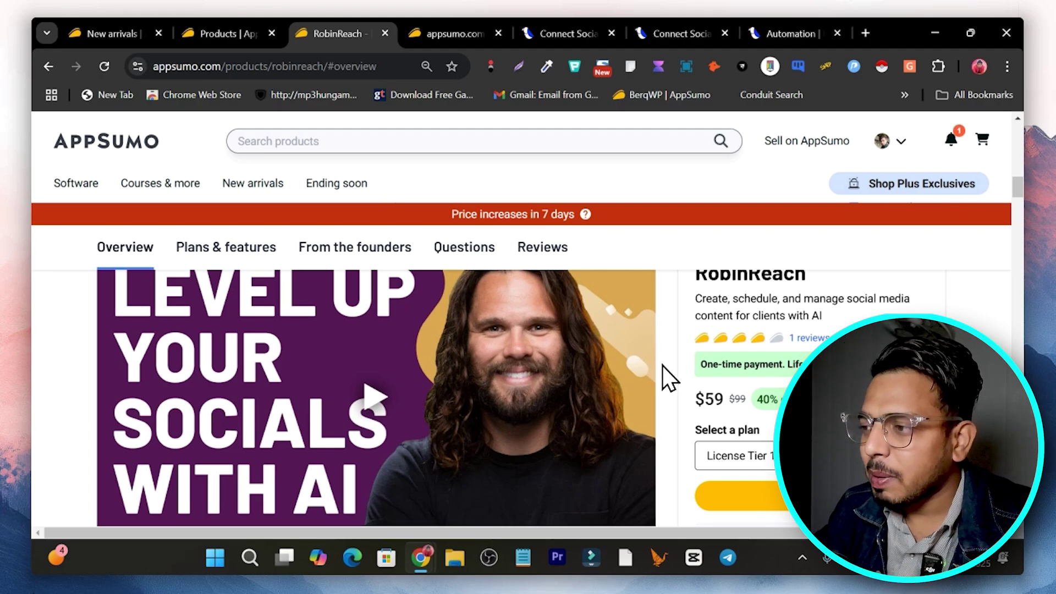
scroll(743, 352, "up", 5)
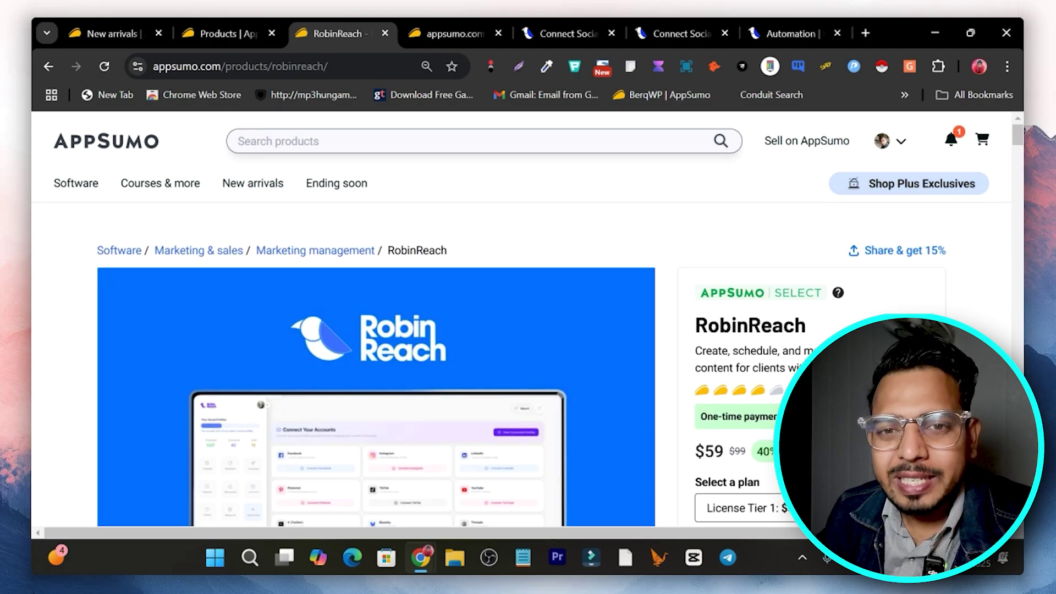
key("ctrl+5")
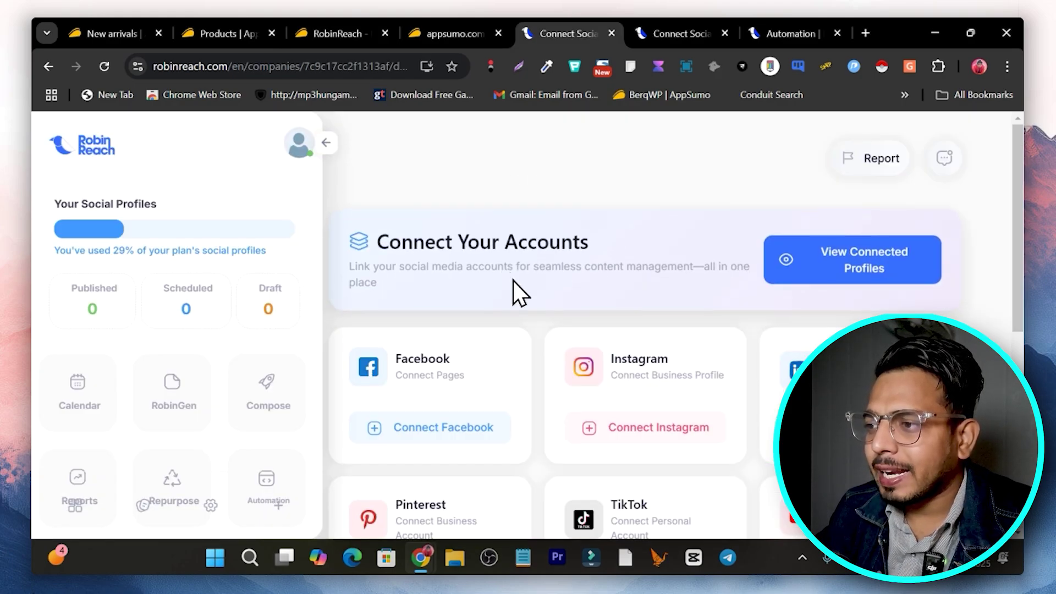
Step: Bring up the LinkedIn Pages window, confirm two pages are connected, and close it
scroll(542, 320, "down", 3)
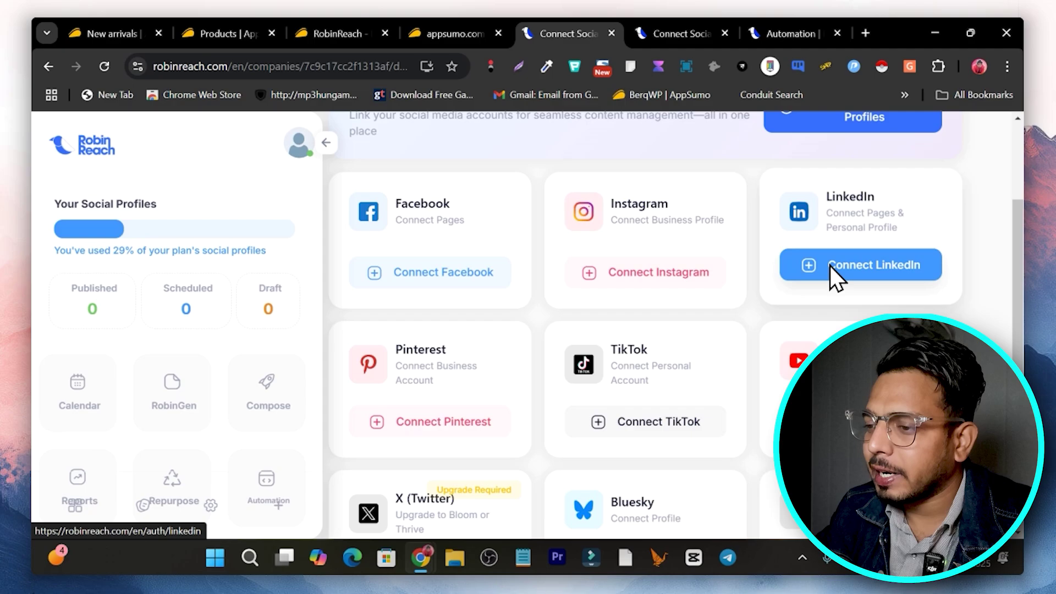
mouse_move(430, 546)
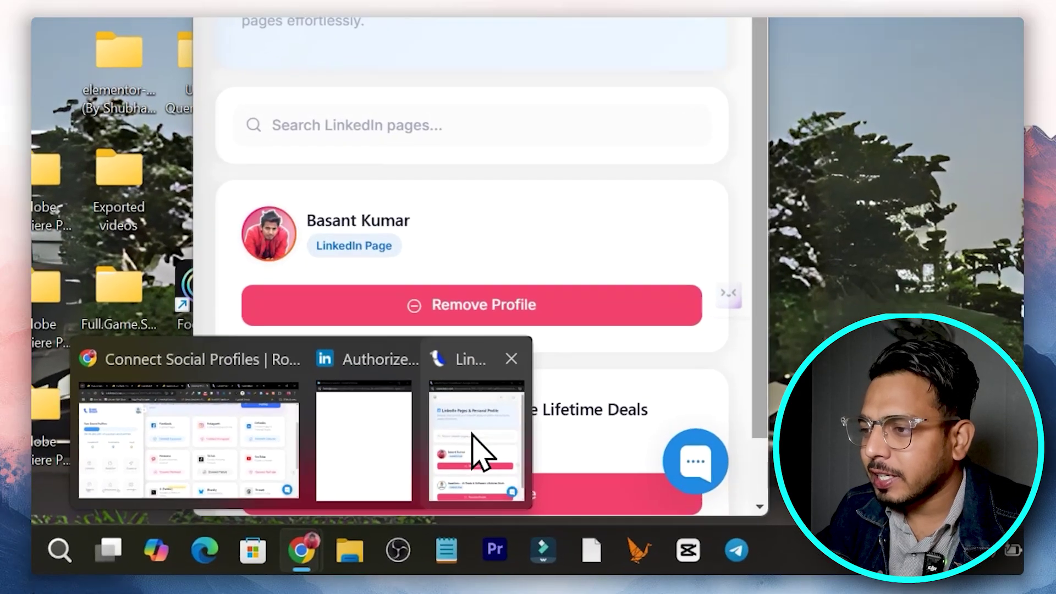
left_click(513, 473)
scroll(495, 308, "down", 1)
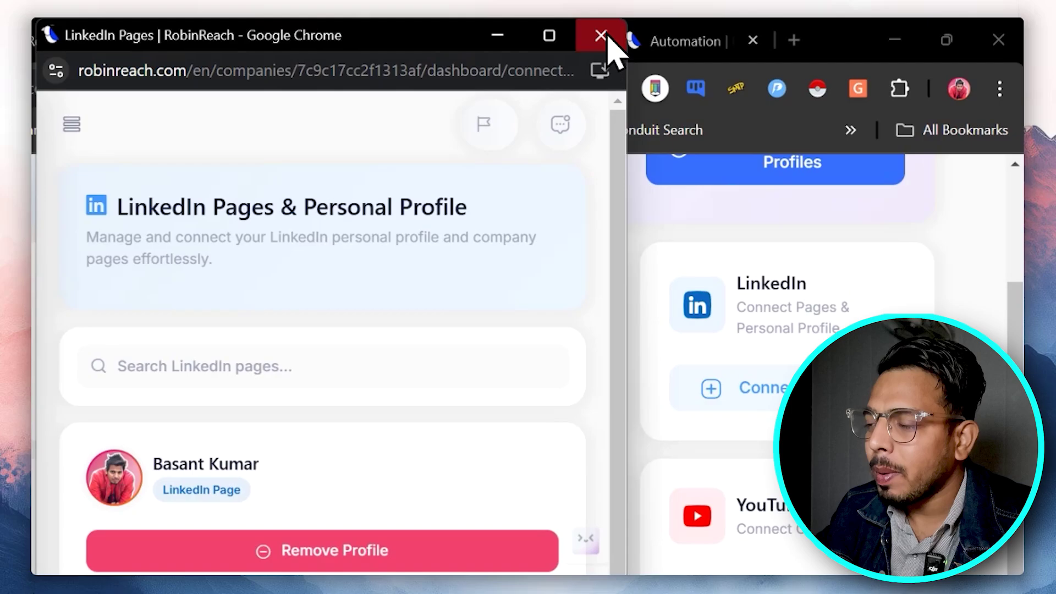
left_click(609, 40)
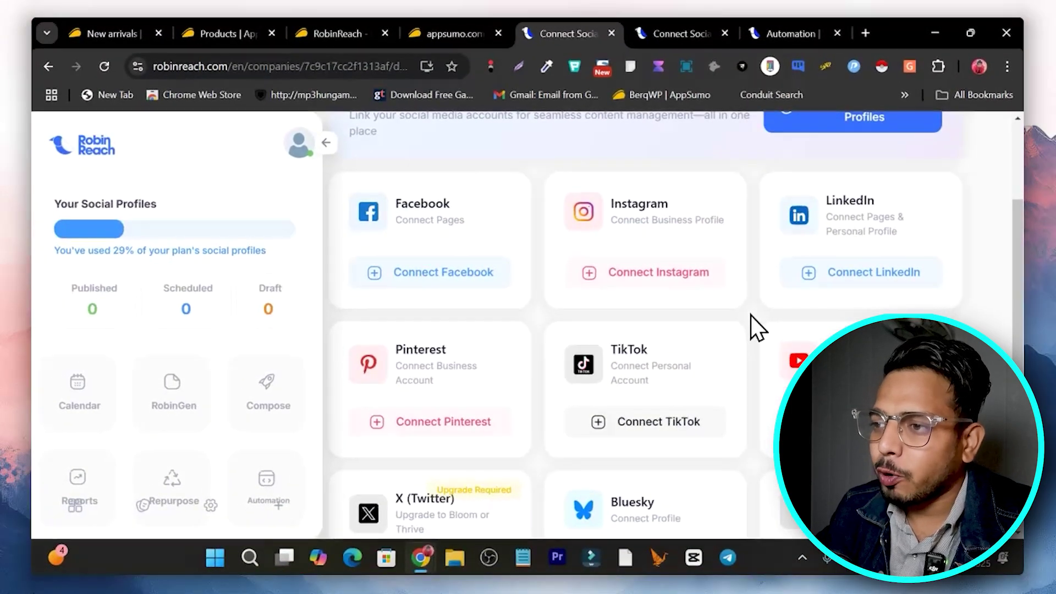
scroll(751, 315, "up", 3)
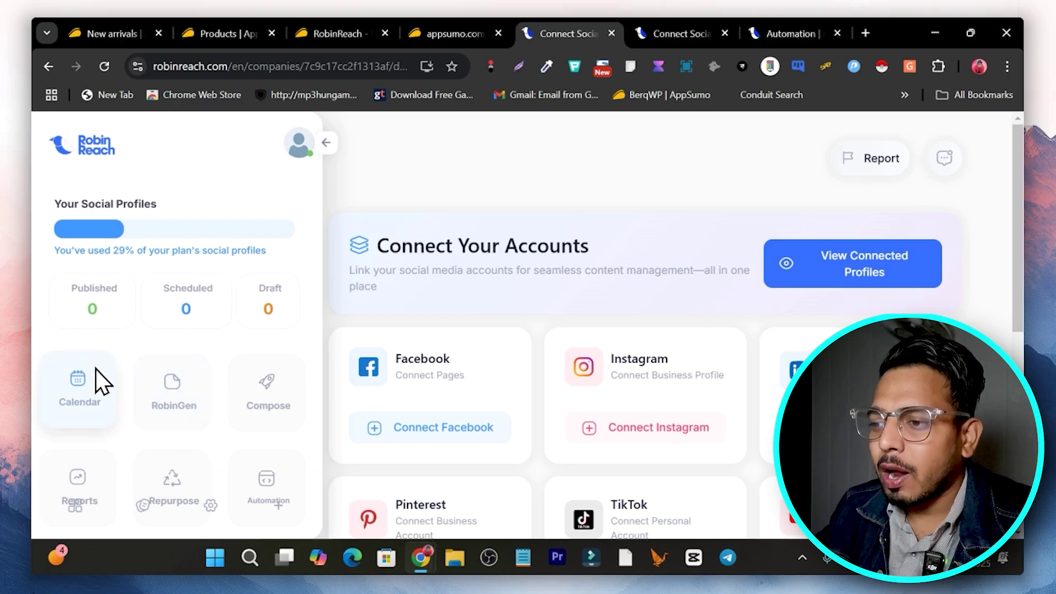
Step: Review the platform cards and reload the Connect Your Accounts page
scroll(224, 480, "down", 2)
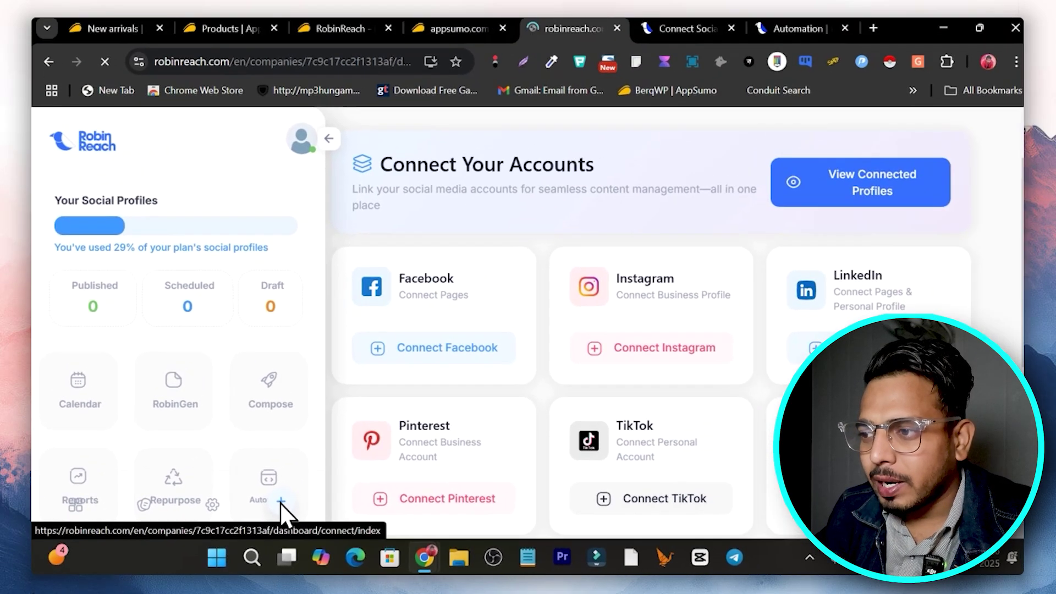
scroll(394, 490, "up", 2)
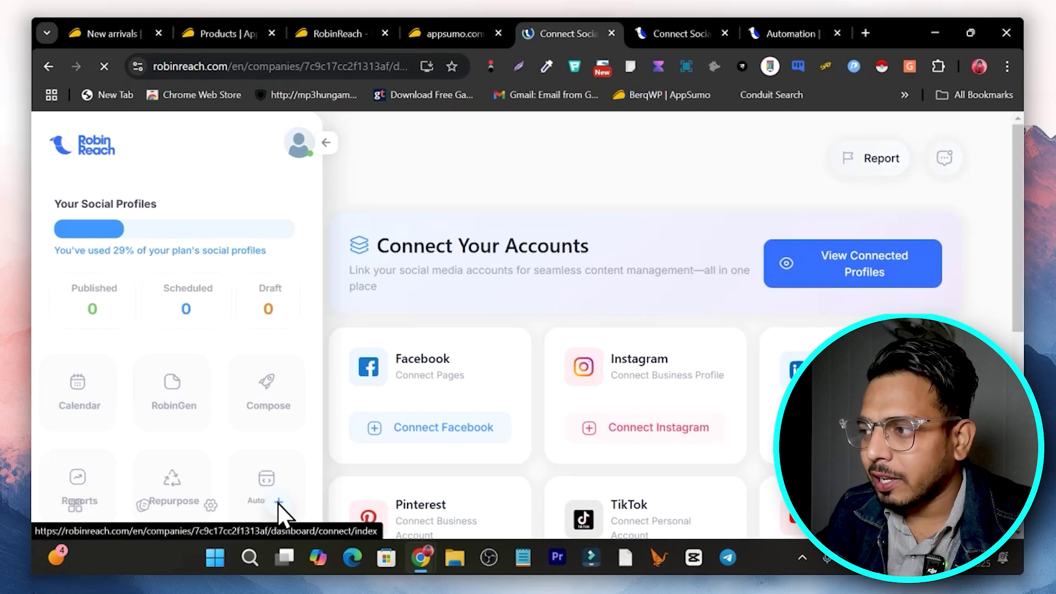
scroll(748, 341, "down", 4)
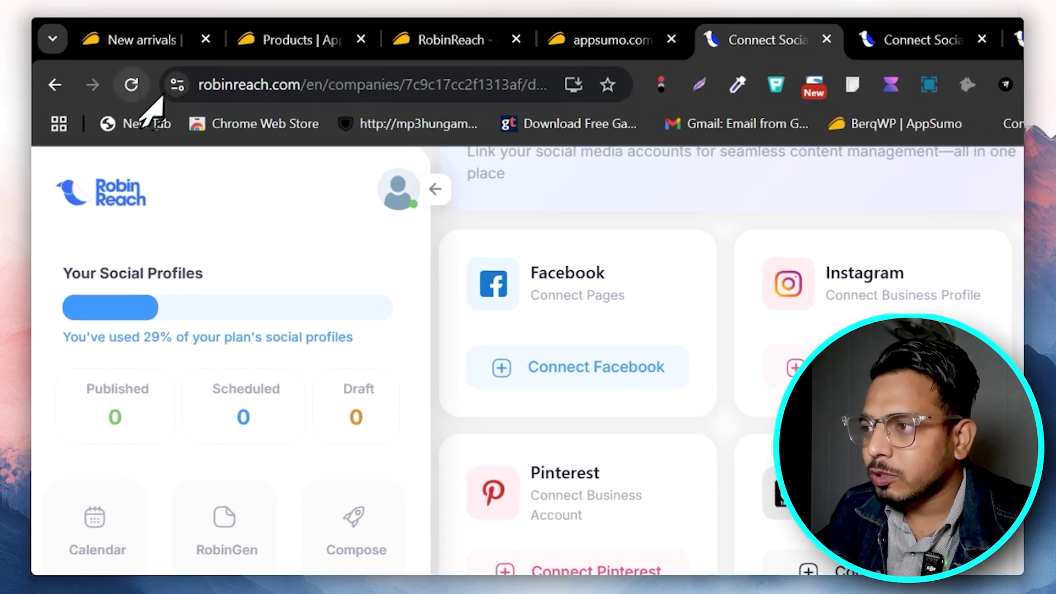
left_click(104, 66)
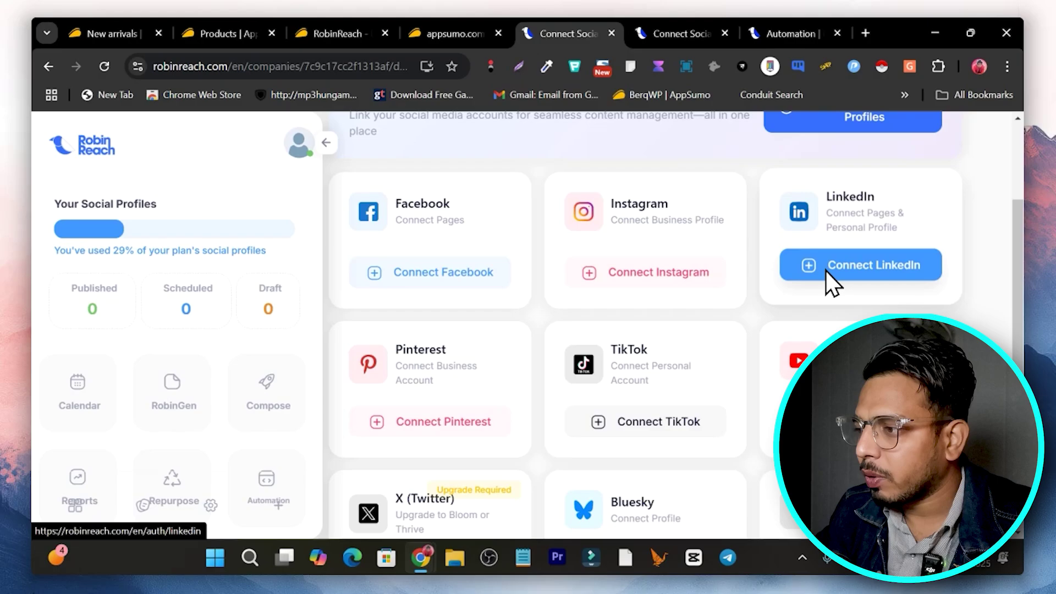
Step: Open Social Profiles from the account menu, listing two LinkedIn profiles with 0 posts
scroll(866, 275, "down", 4)
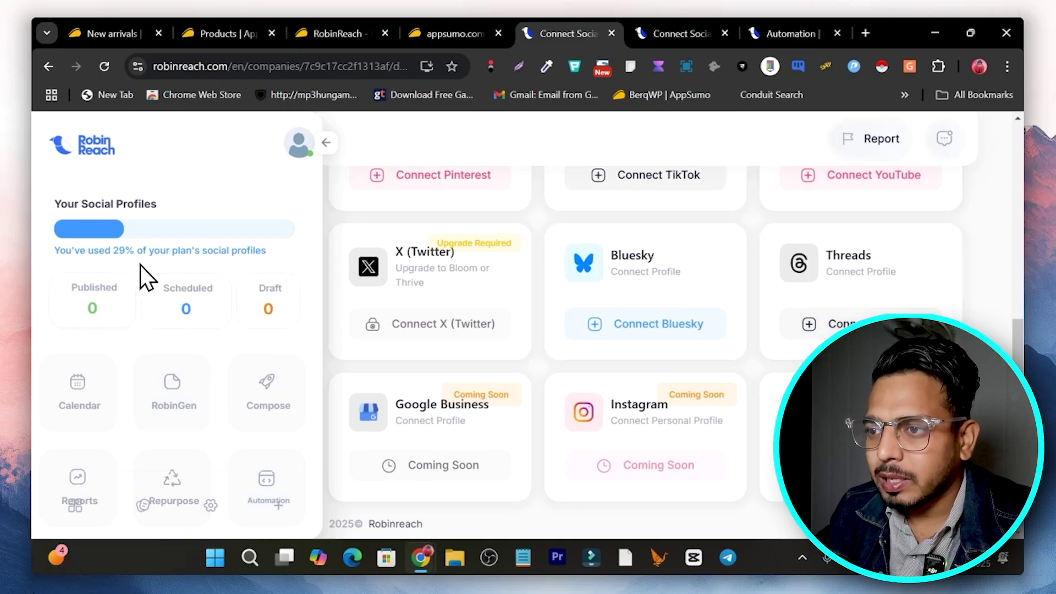
left_click(298, 143)
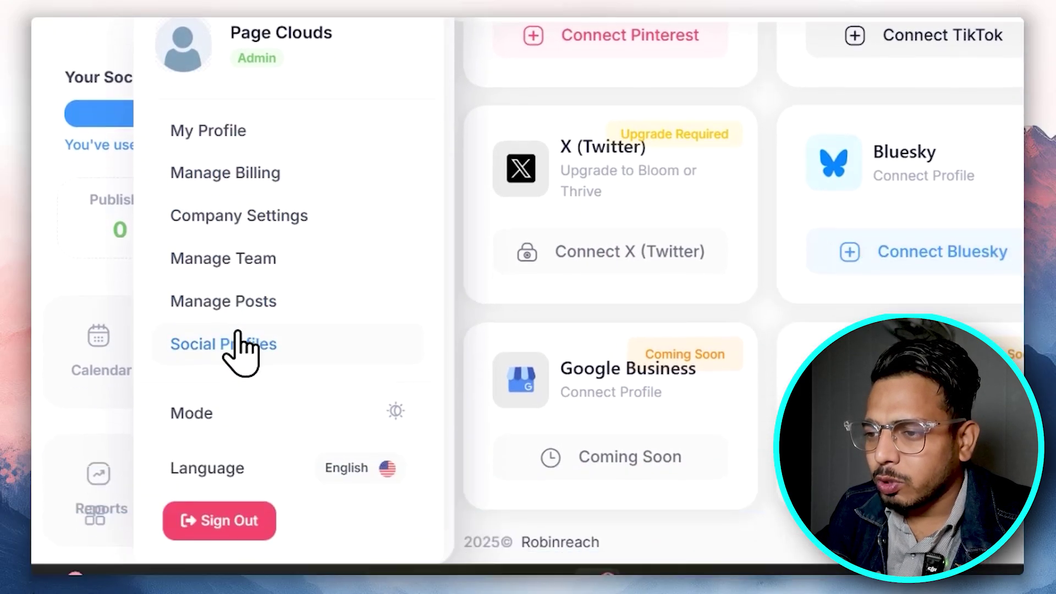
left_click(239, 344)
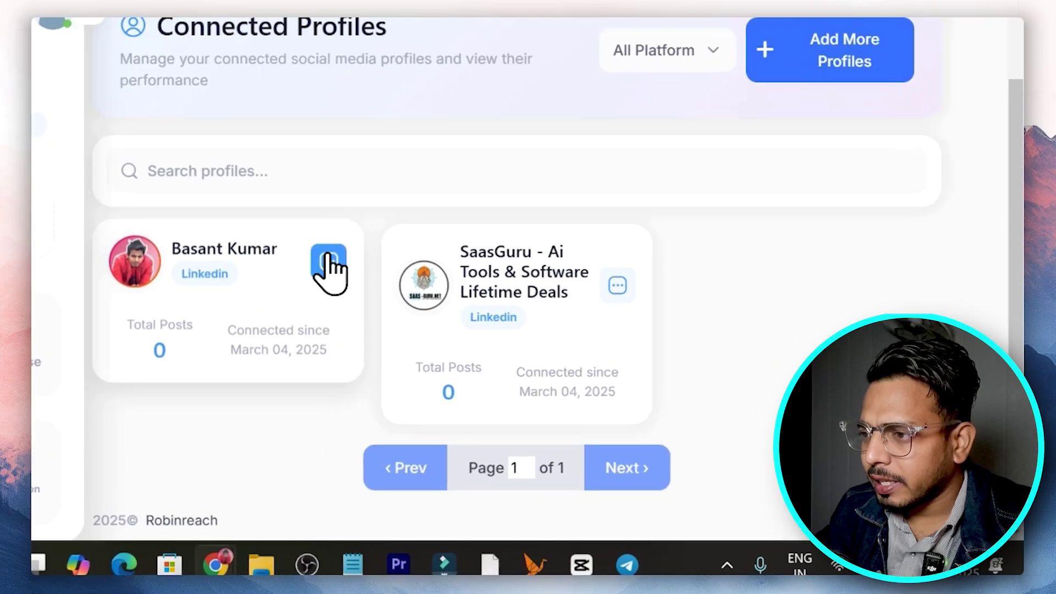
Step: Review the action menus of the personal and SaasGuru LinkedIn profiles, then the account menu
left_click(329, 263)
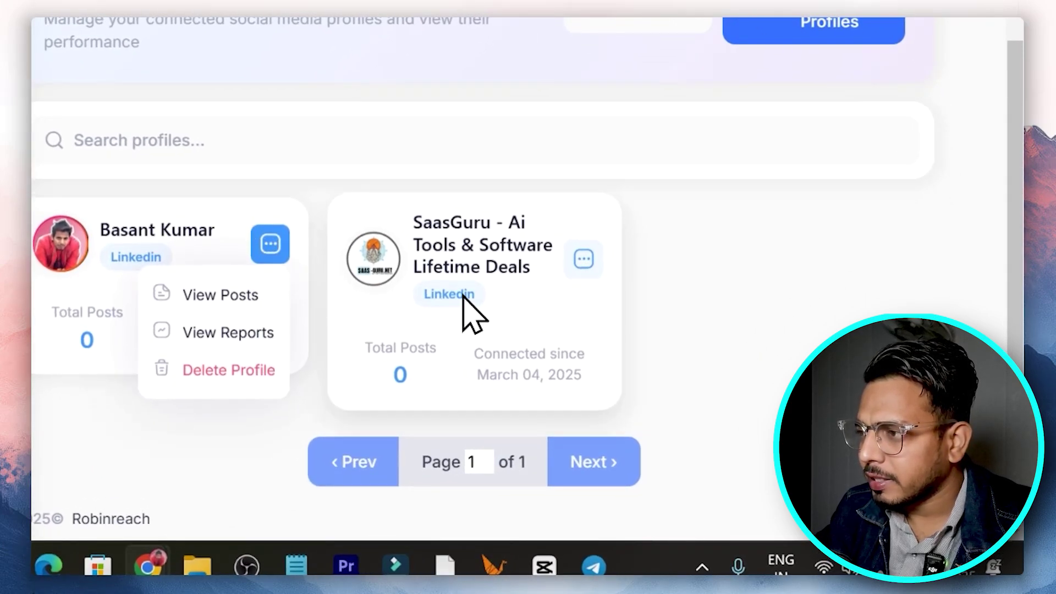
left_click(582, 260)
left_click(767, 279)
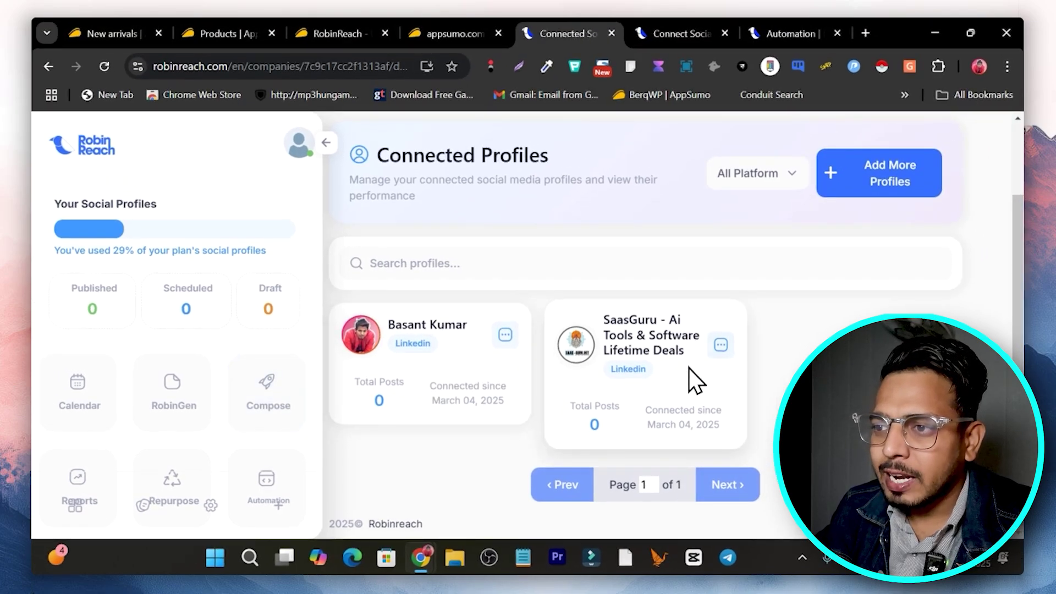
left_click(298, 146)
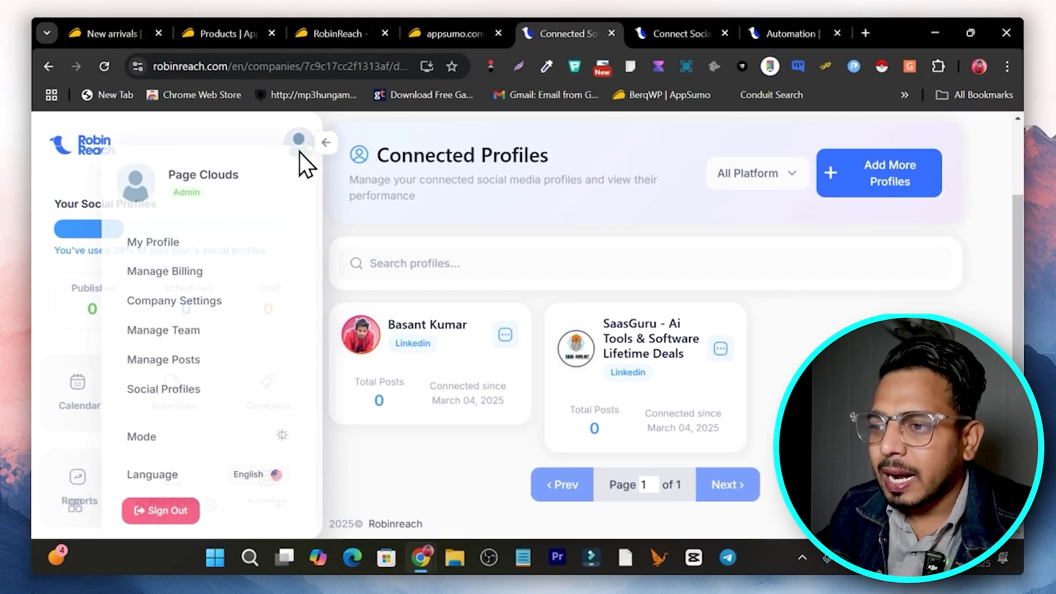
left_click(165, 387)
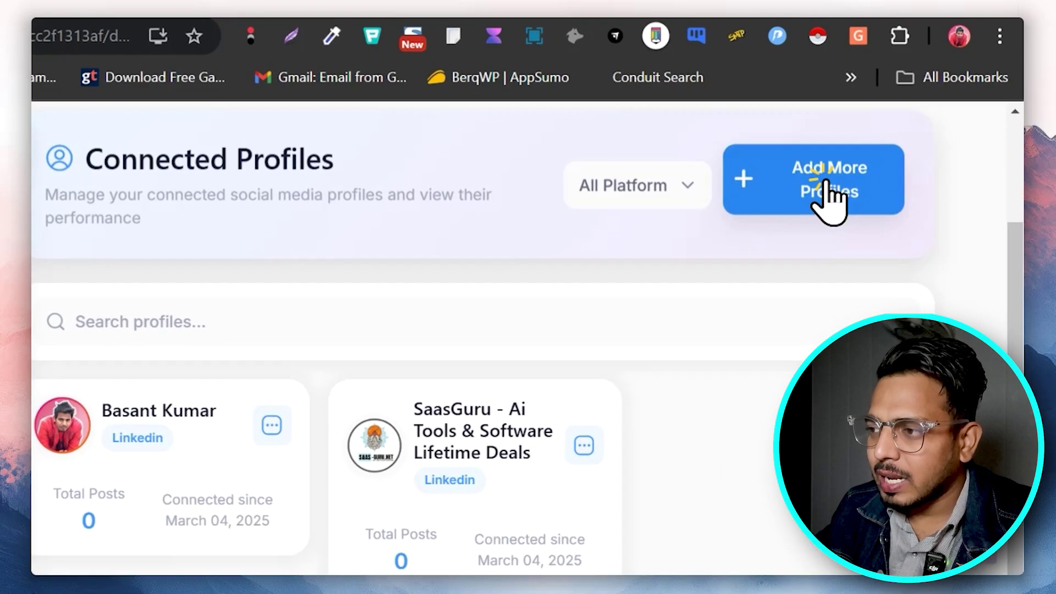
Step: Return to Connect Your Accounts via Add More Profiles and open the Media Kit tools
left_click(824, 188)
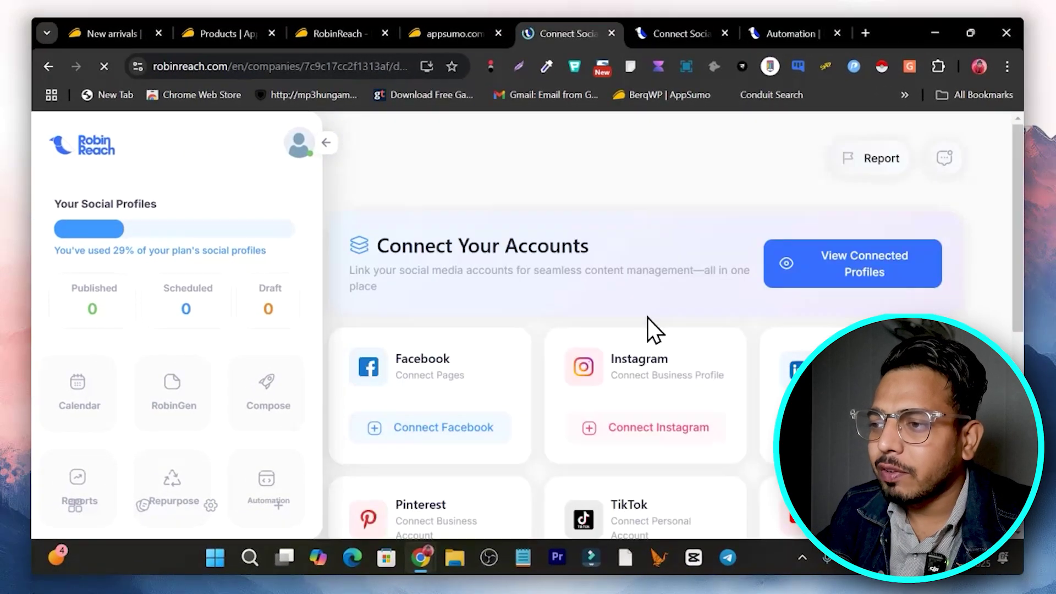
scroll(639, 330, "down", 3)
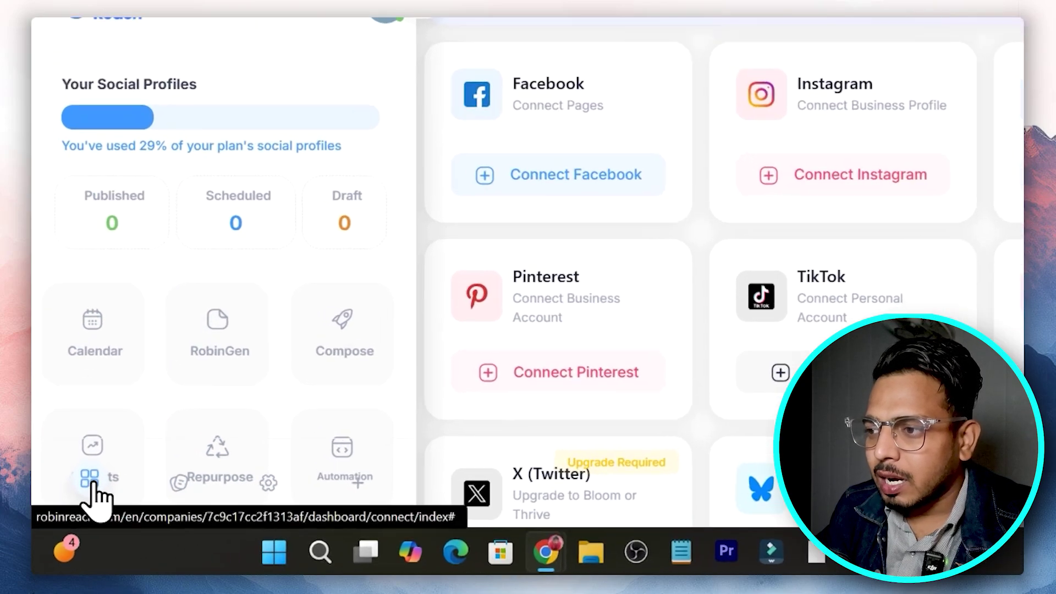
left_click(78, 514)
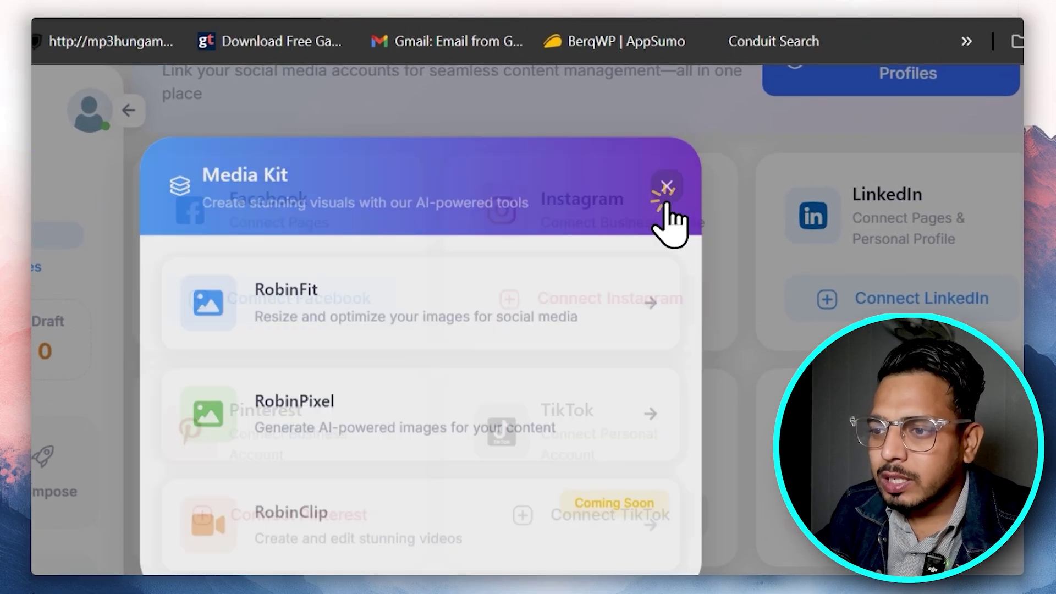
left_click(697, 201)
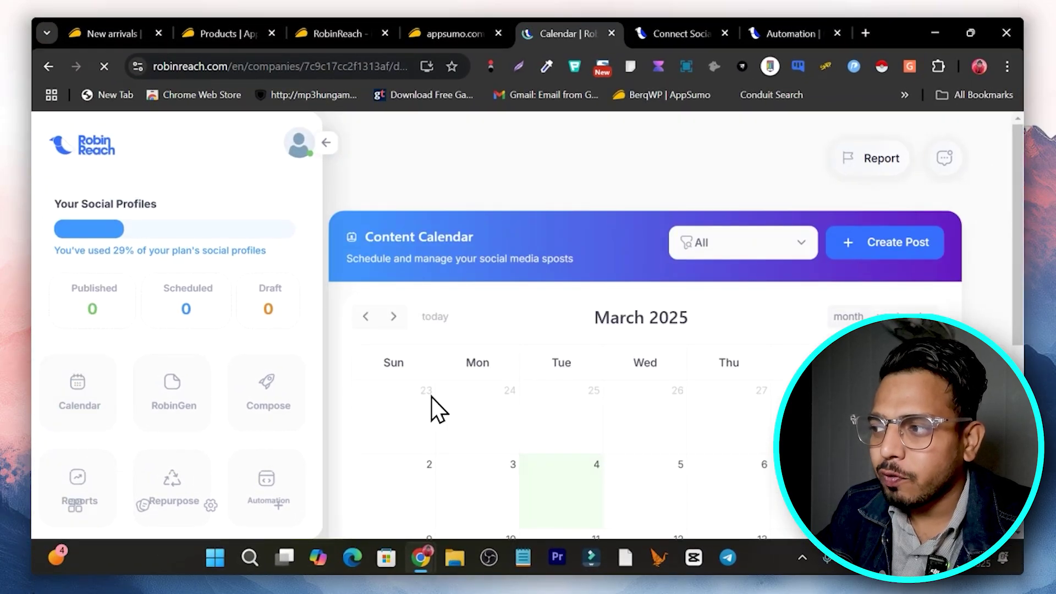
Step: Pick Wednesday March 5 on the calendar and start a new post
scroll(767, 371, "down", 3)
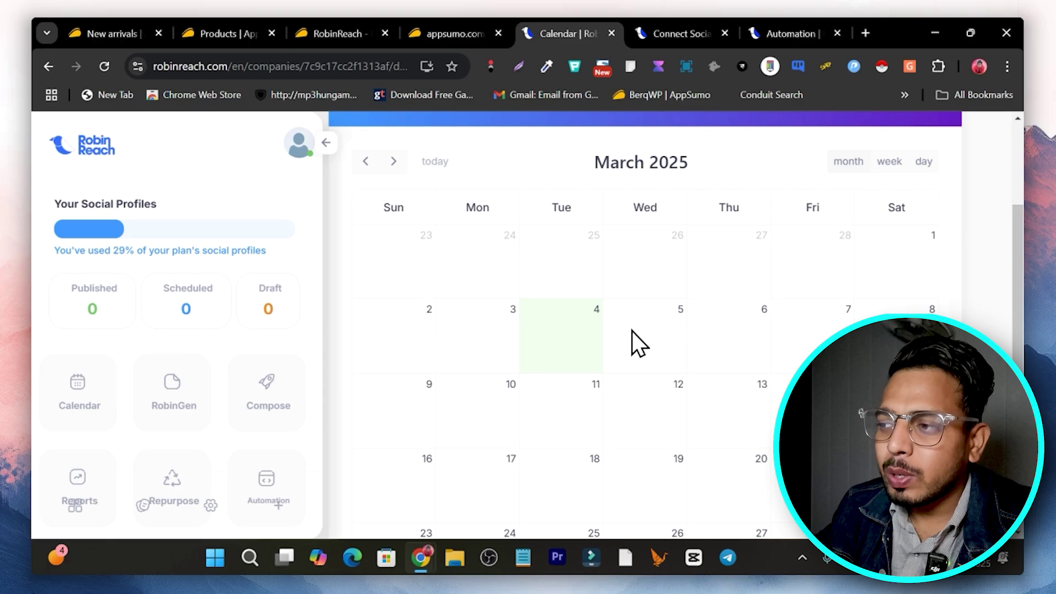
left_click(648, 327)
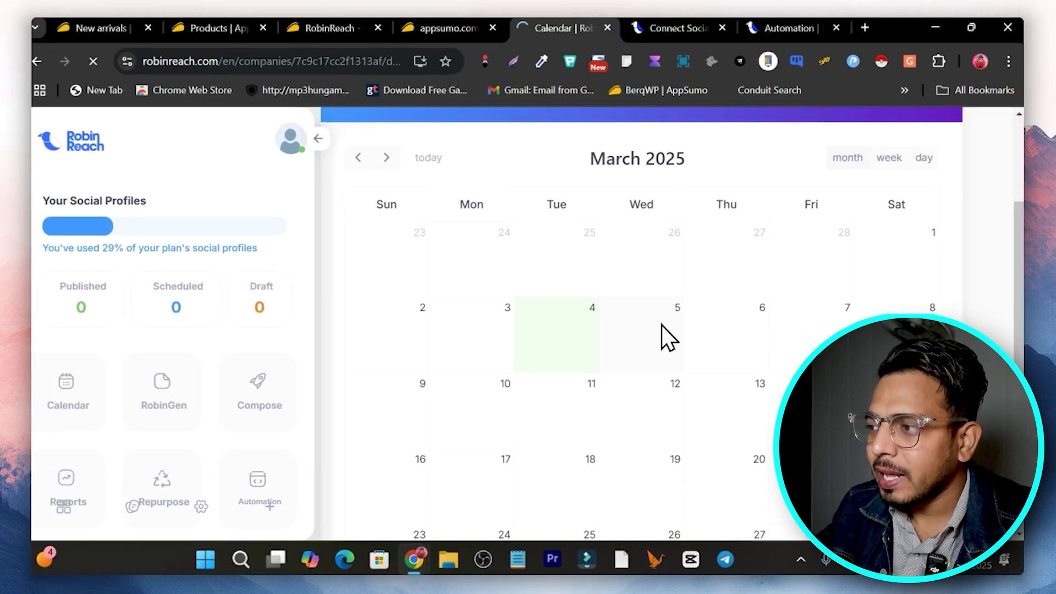
scroll(661, 325, "up", 3)
left_click(860, 251)
Step: Select both the SaasGuru and personal LinkedIn profiles as targets and begin writing the post text
left_click(867, 257)
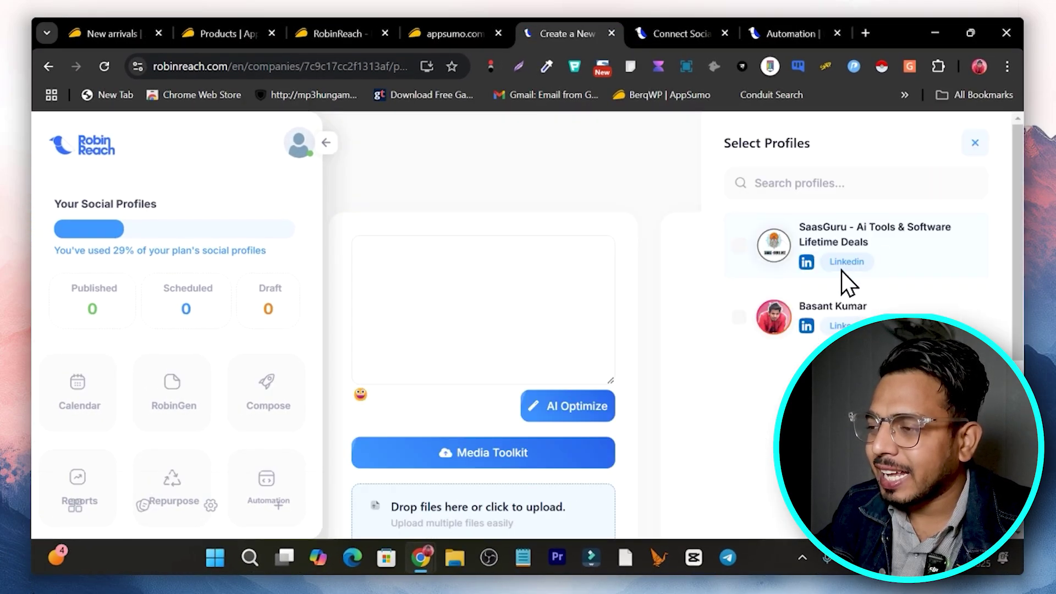
scroll(648, 289, "down", 3)
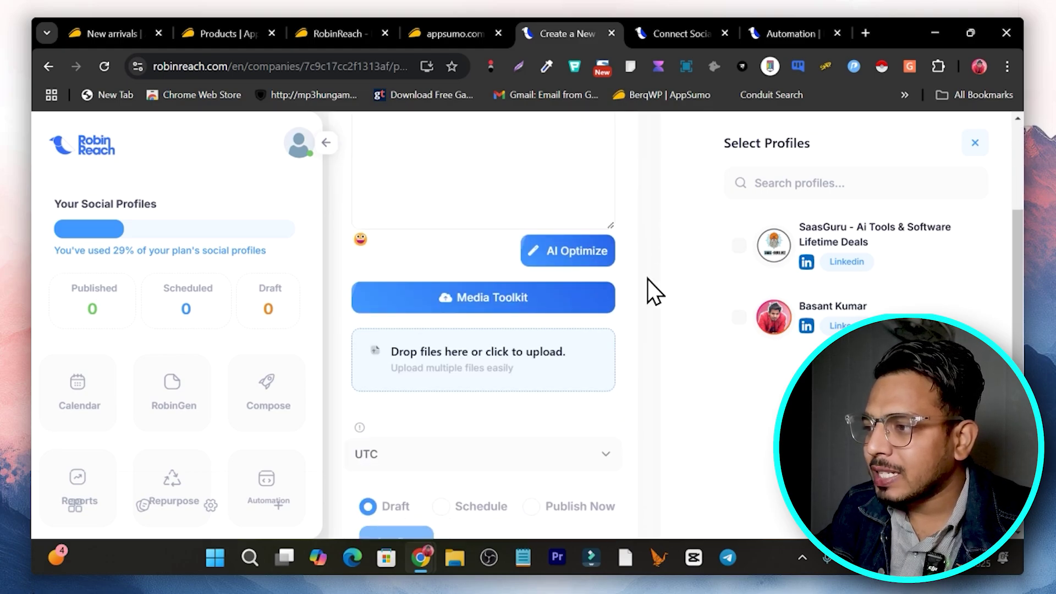
scroll(641, 325, "up", 2)
scroll(638, 336, "up", 1)
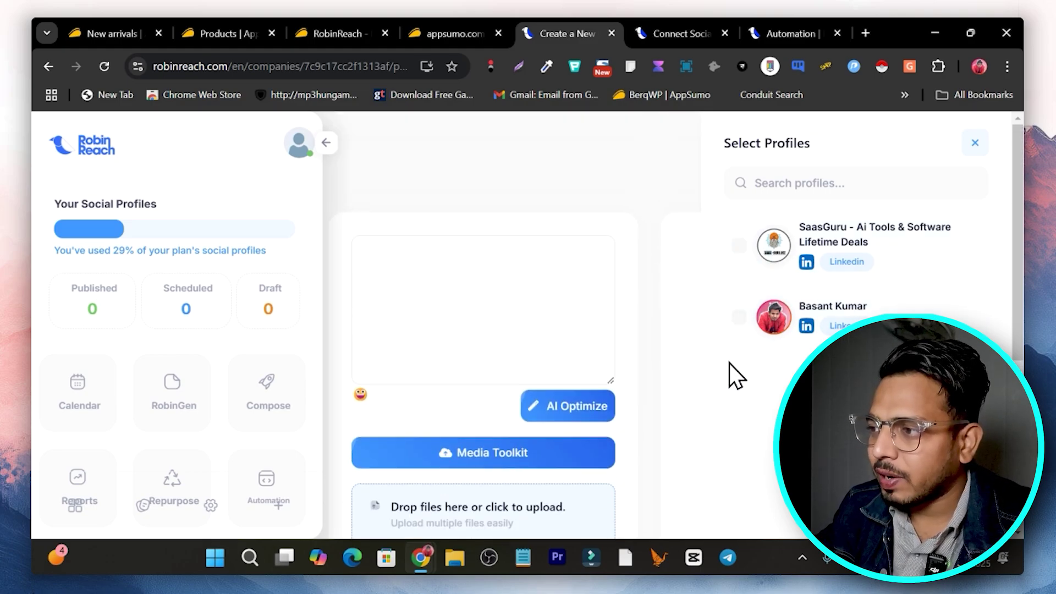
left_click(739, 246)
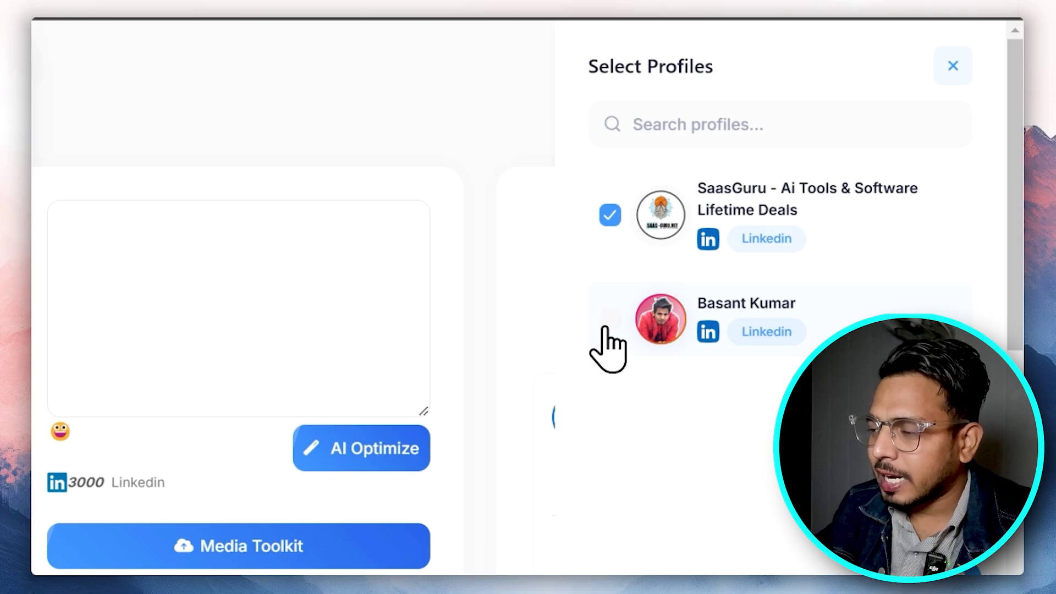
left_click(610, 319)
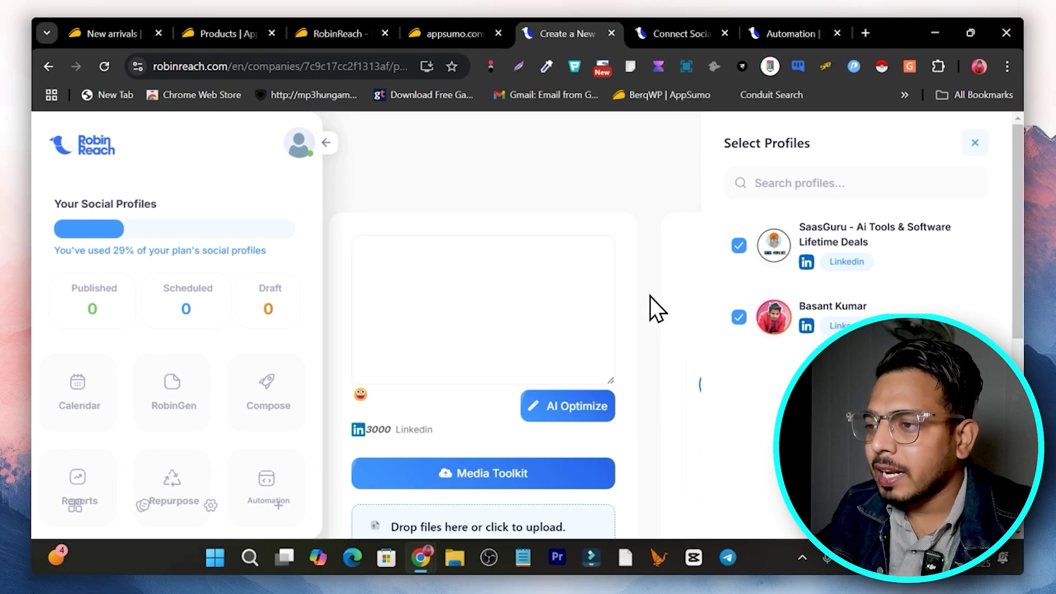
scroll(649, 319, "down", 1)
left_click(452, 229)
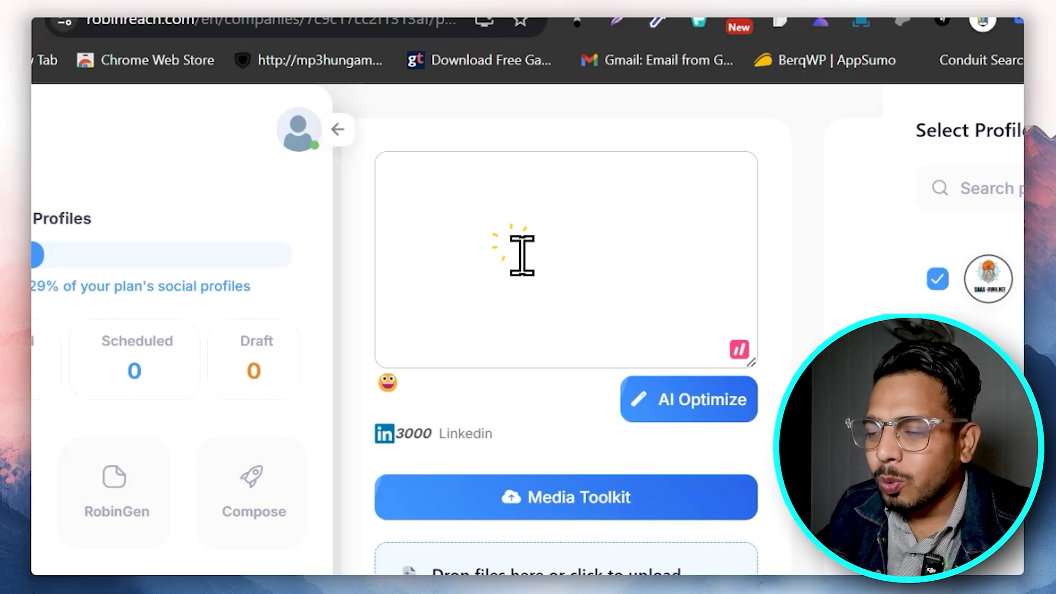